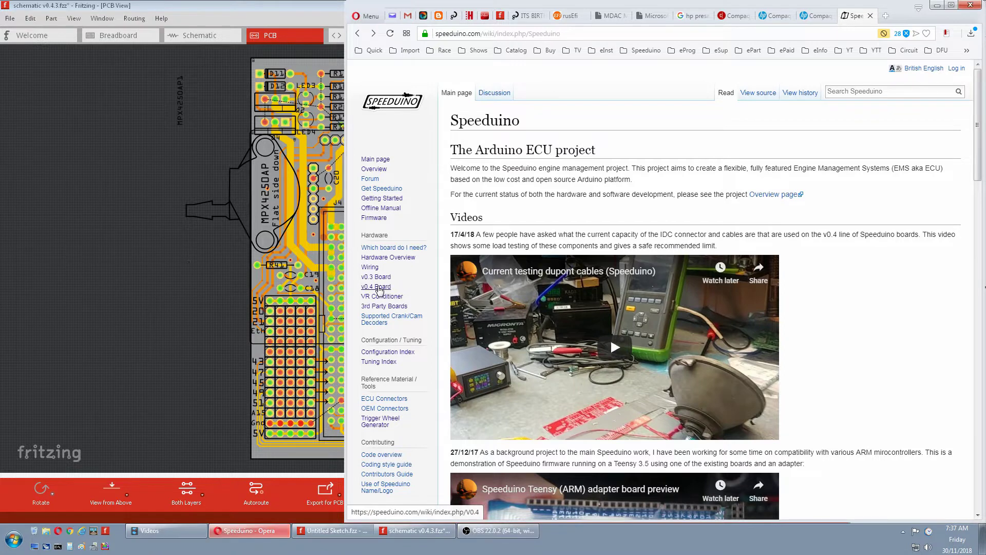
- Read the v0.4 board's Jumper Configs section in the wiki, then return to Fritzing's board layout
{"action": "left_click", "coordinate": [379, 288]}
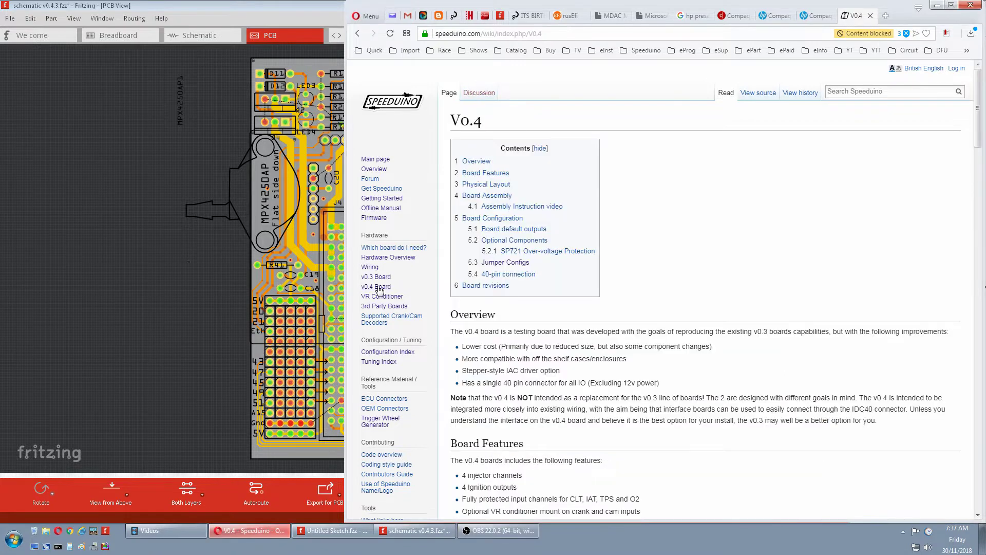
{"action": "left_click", "coordinate": [503, 264]}
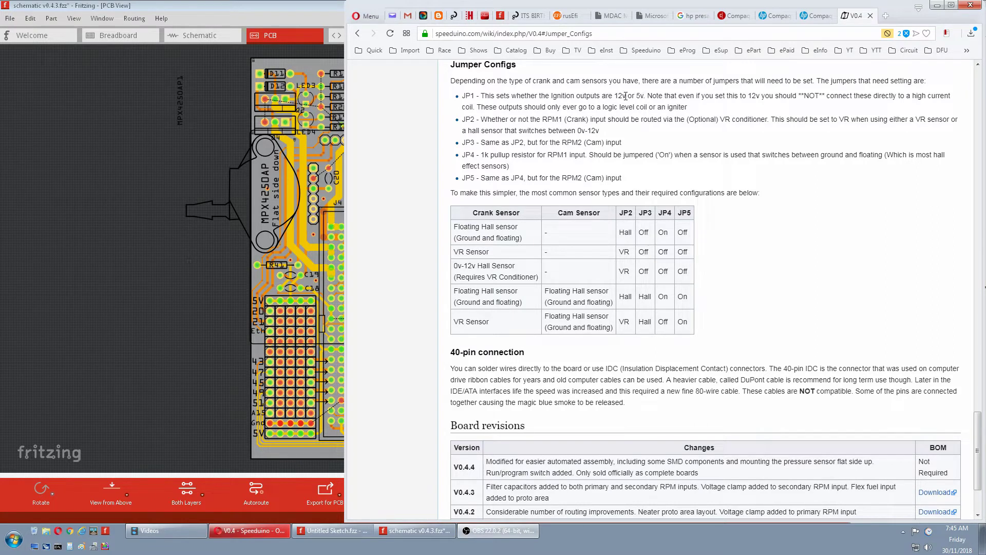
{"action": "left_click", "coordinate": [221, 276]}
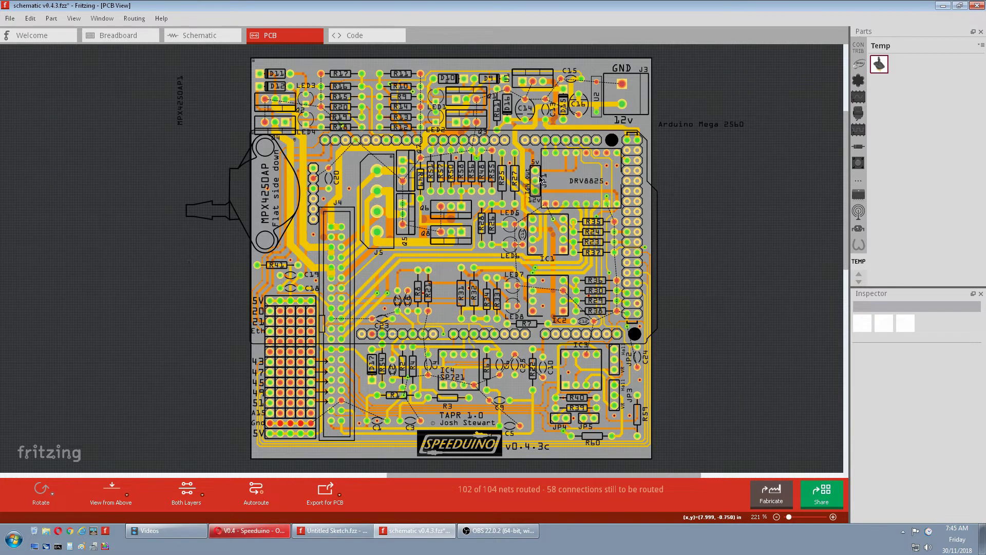
- Select jumper JP1 and highlight its middle pin's connections, then bring the wiki's jumper table back
{"action": "left_click", "coordinate": [540, 178]}
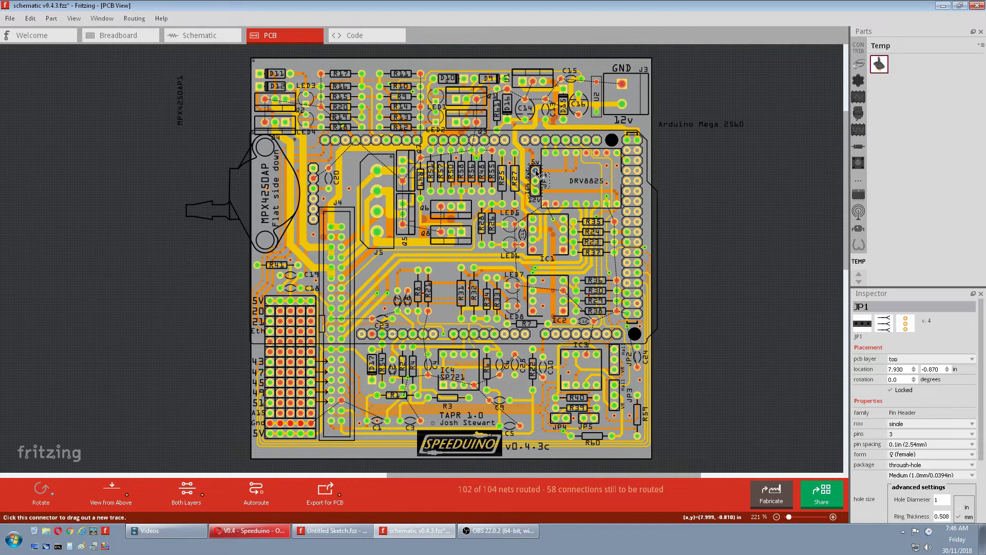
{"action": "left_click", "coordinate": [536, 184]}
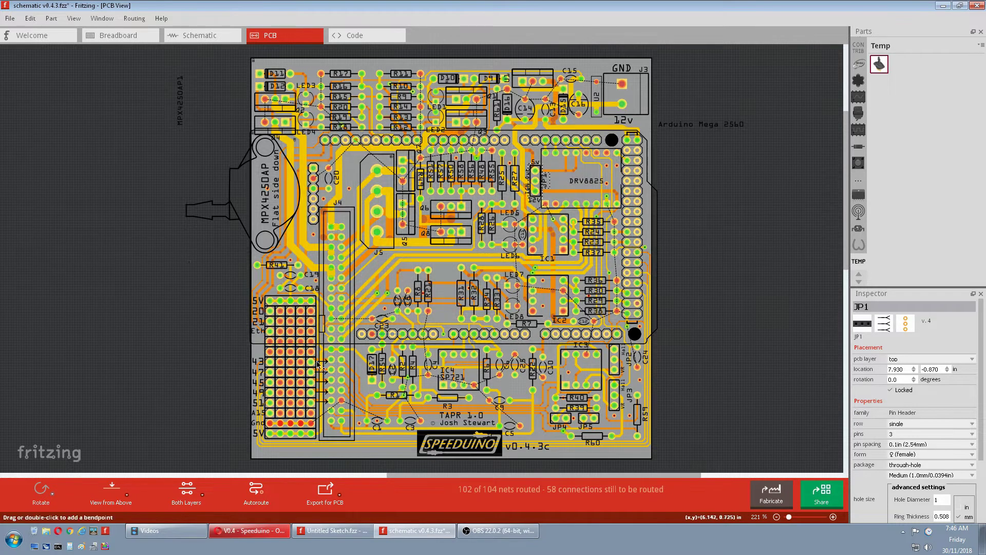
{"action": "left_click", "coordinate": [247, 532]}
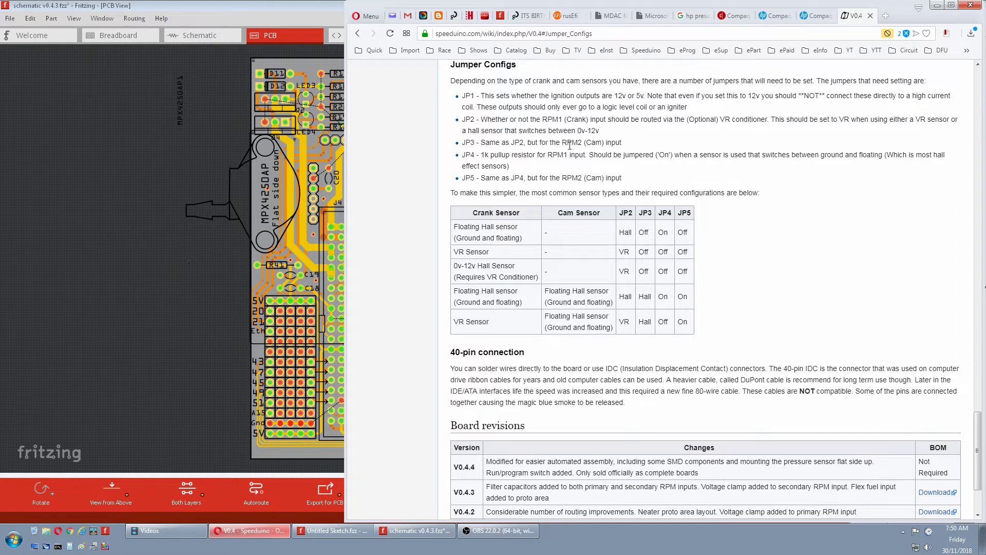
- Return to Fritzing's PCB view and inspect jumpers JP2 and JP3 in the Inspector
{"action": "left_click", "coordinate": [189, 306]}
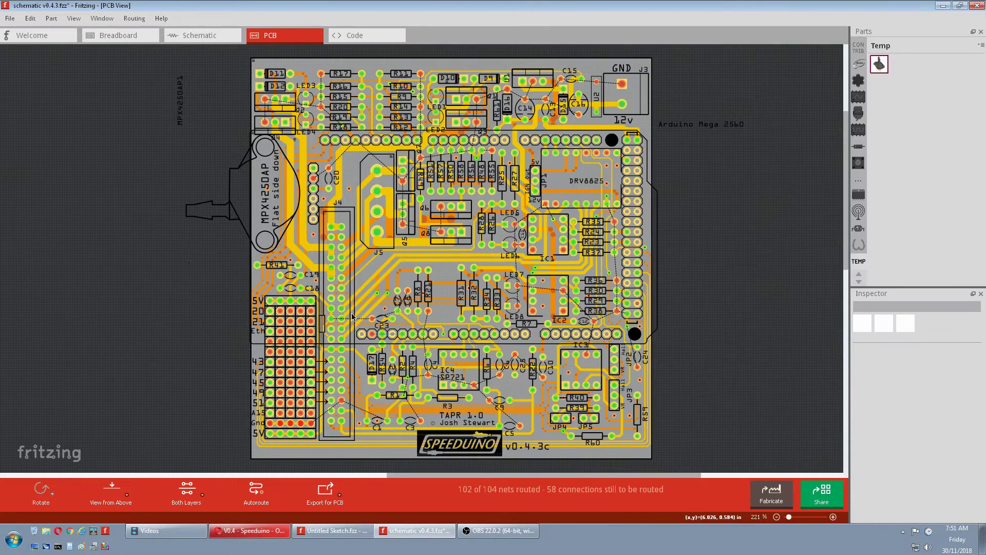
{"action": "left_click", "coordinate": [620, 359]}
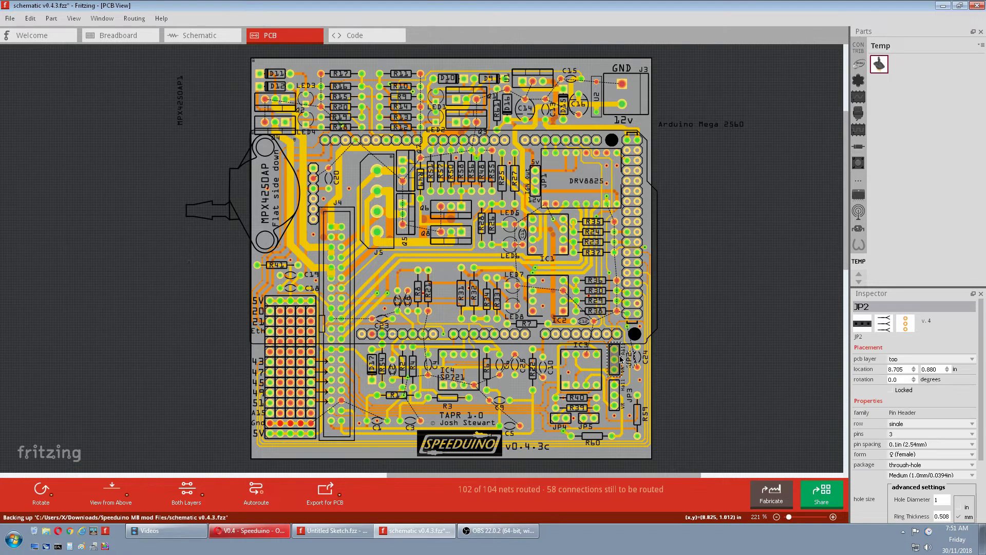
{"action": "left_click", "coordinate": [618, 391]}
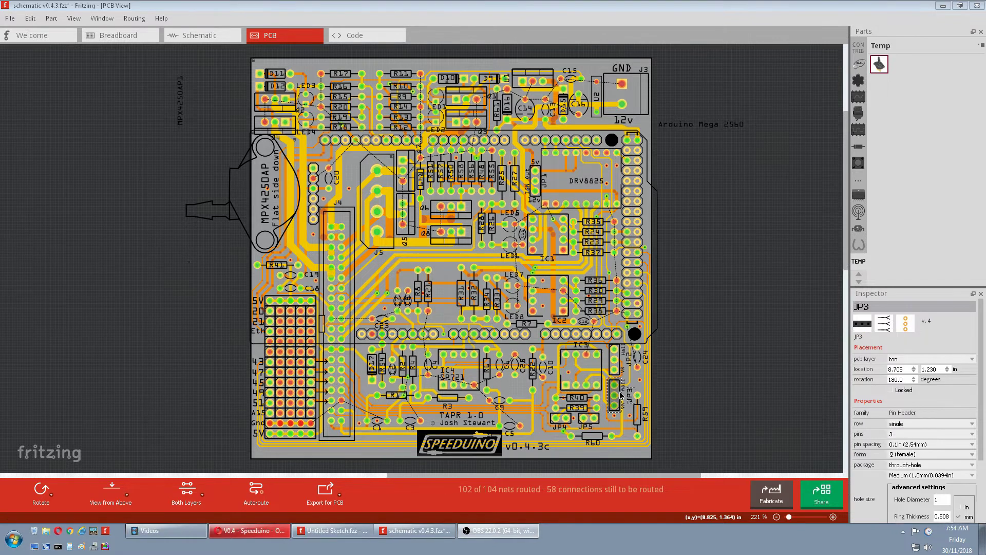
- Show the JP4/JP5 crank and cam schematic alongside the wiki's Jumper Configs table
{"action": "left_click", "coordinate": [217, 36]}
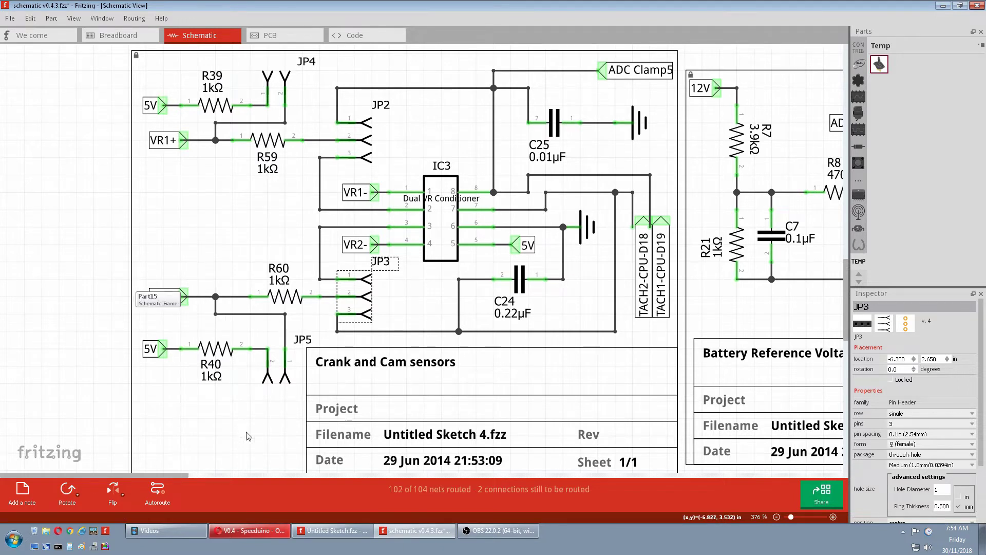
{"action": "left_click", "coordinate": [251, 530]}
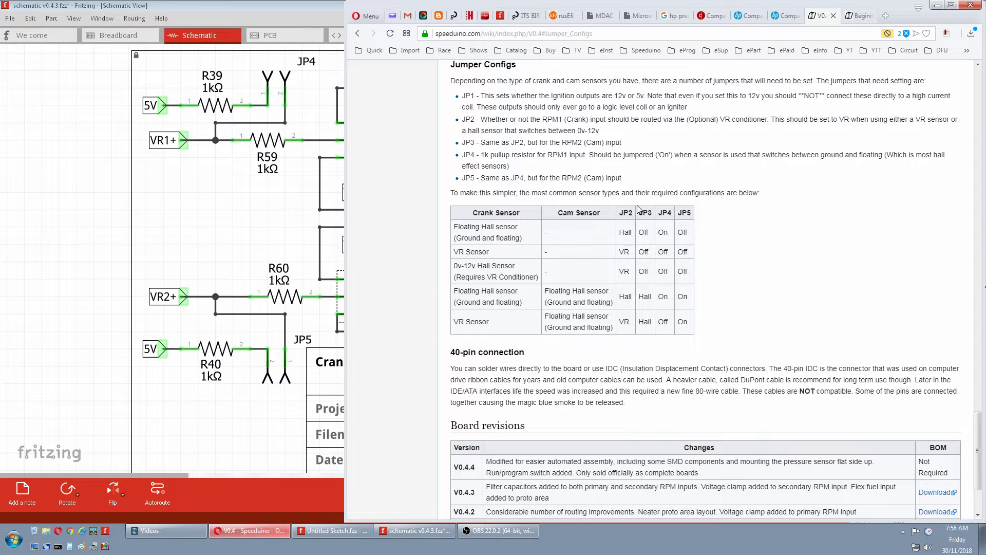
- Bring Fritzing's PCB layout forward, then switch back to the Schematic view
{"action": "left_click", "coordinate": [299, 35]}
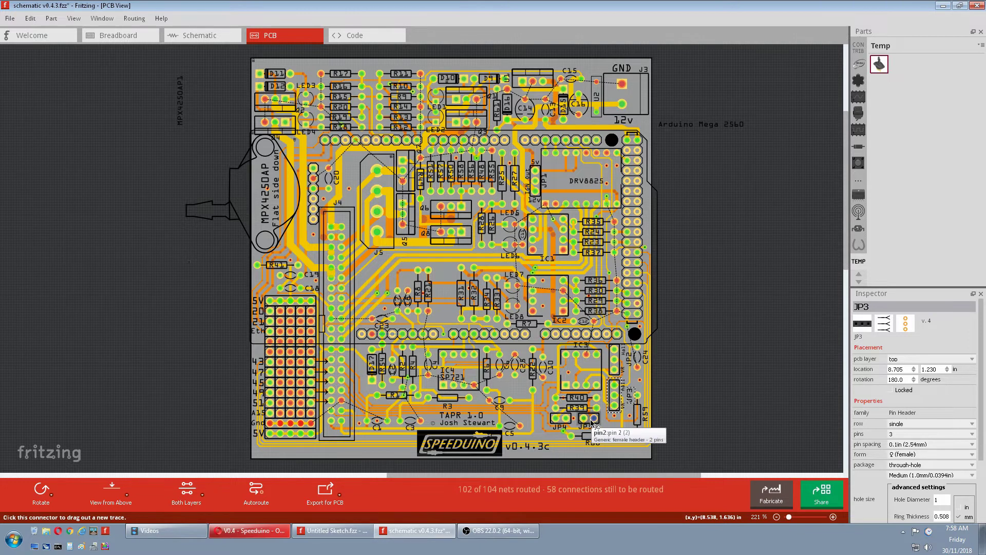
{"action": "left_click", "coordinate": [208, 36]}
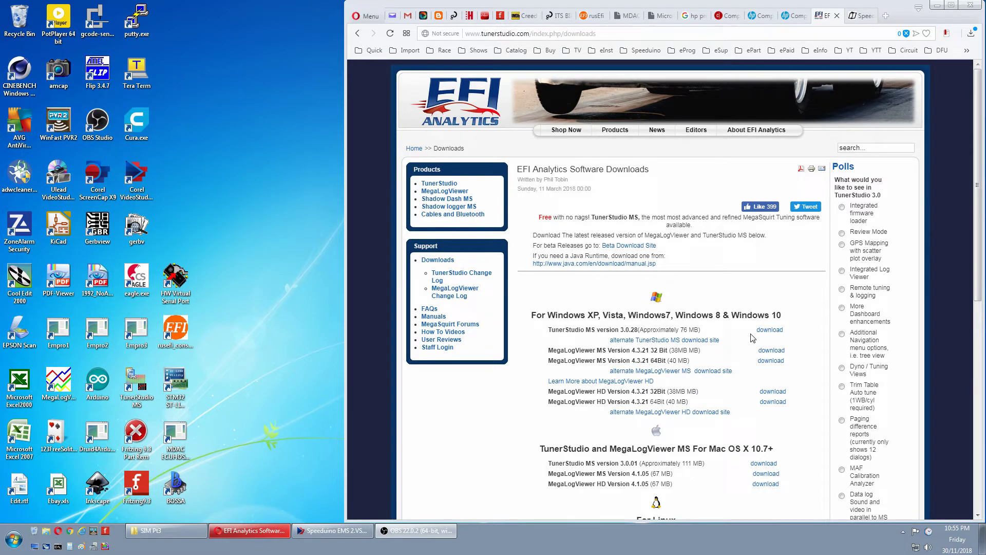
- Check the latest stable release on the Speeduino wiki's Firmware page, then show the Speeduino Firmware folder
{"action": "left_click", "coordinate": [863, 17]}
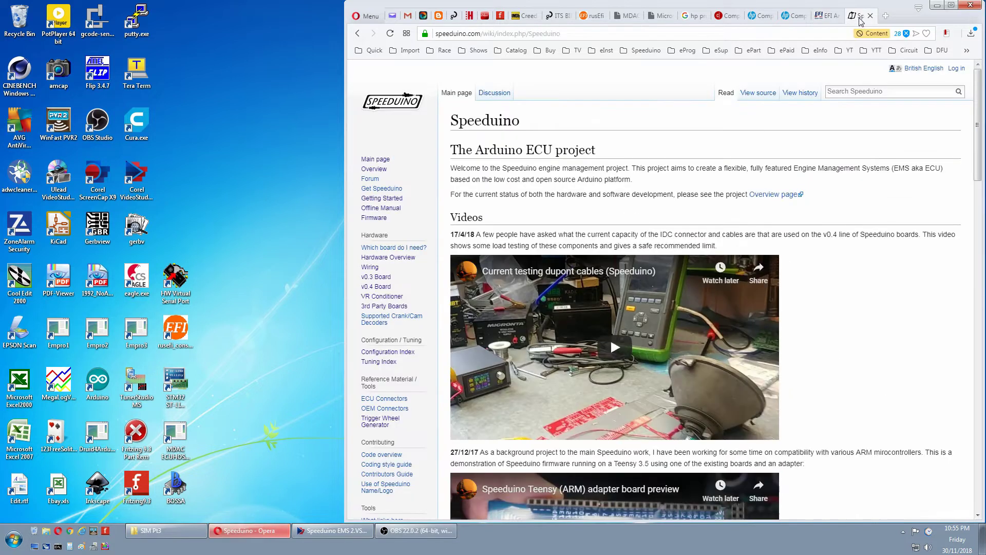
{"action": "left_click", "coordinate": [386, 217]}
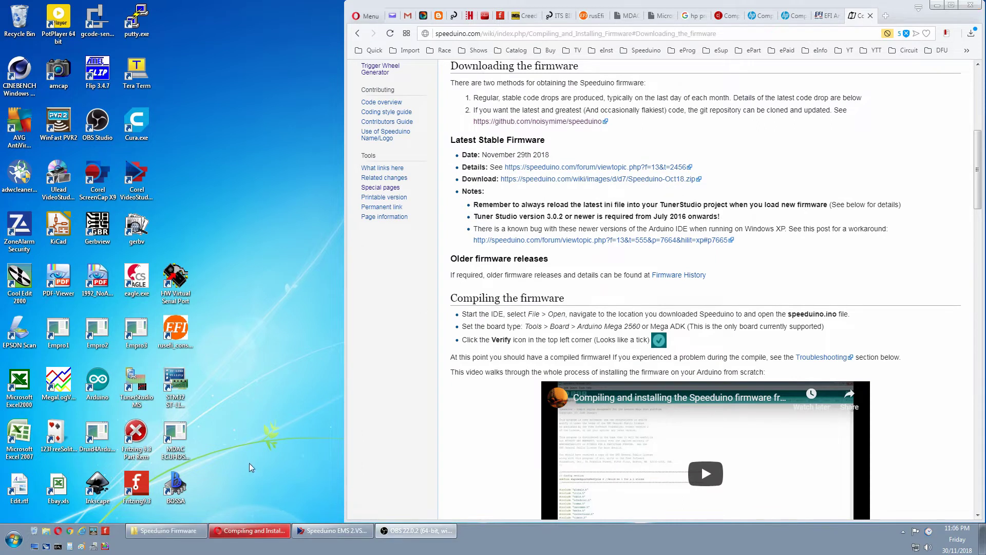
{"action": "left_click", "coordinate": [167, 531]}
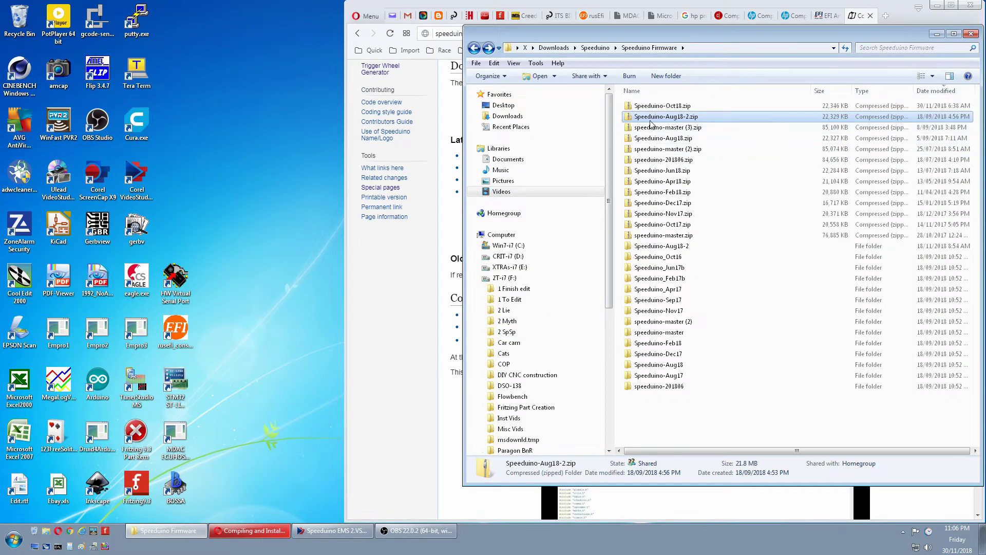
- Select the Speeduino-Aug18-2 folder and confirm in Device Manager the Arduino Mega 2560 is on COM6
{"action": "left_click", "coordinate": [652, 247]}
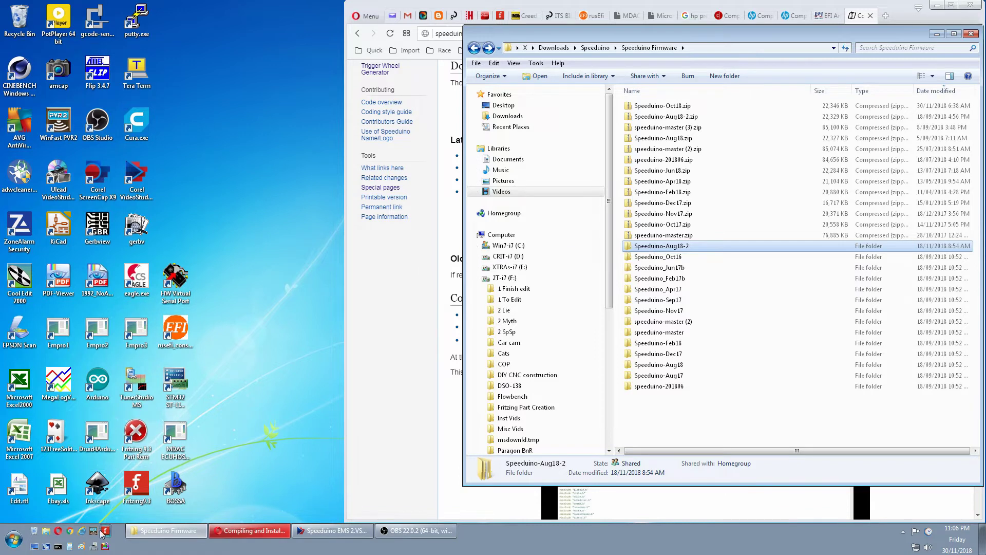
{"action": "left_click", "coordinate": [95, 546]}
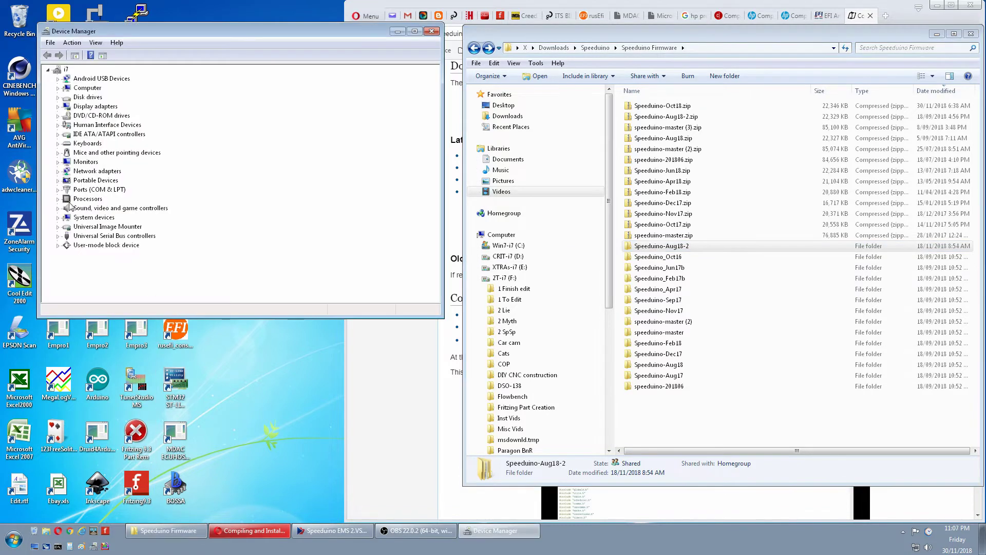
{"action": "left_click", "coordinate": [58, 190]}
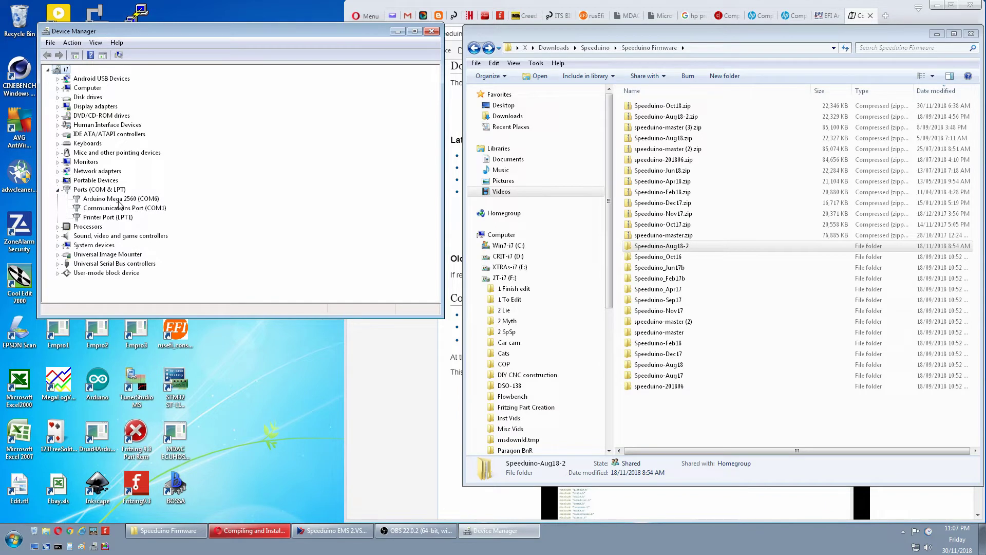
- Launch TunerStudio MS and start a project named Test using Speeduino-Aug18-2's reference speeduino.ini
{"action": "double_click", "coordinate": [130, 366]}
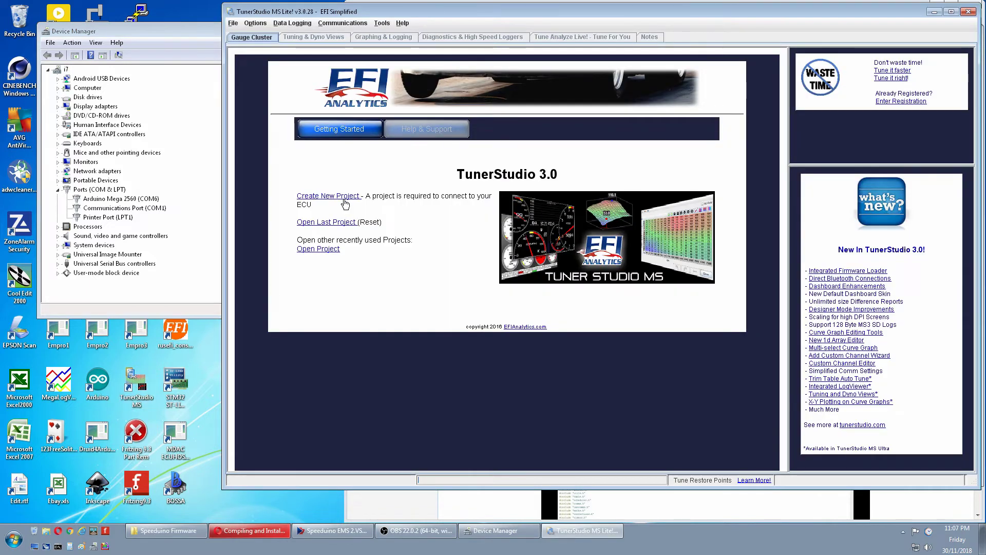
{"action": "left_click", "coordinate": [343, 200]}
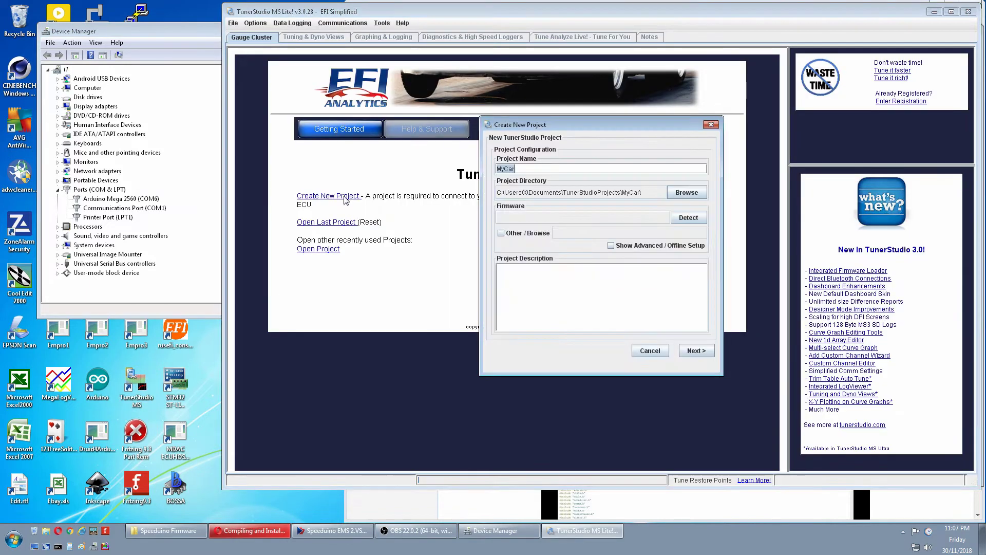
{"action": "type", "text": "Test"}
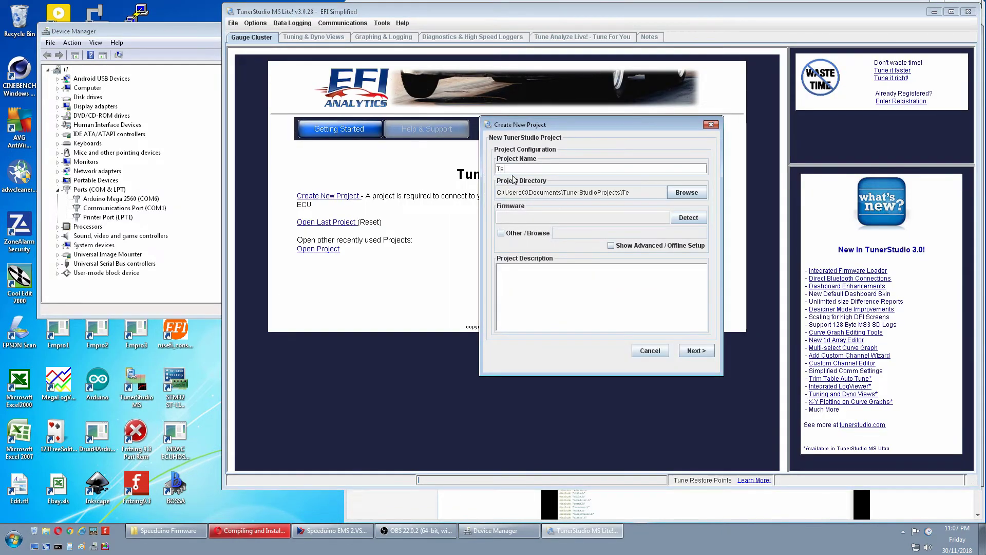
{"action": "left_click", "coordinate": [502, 234]}
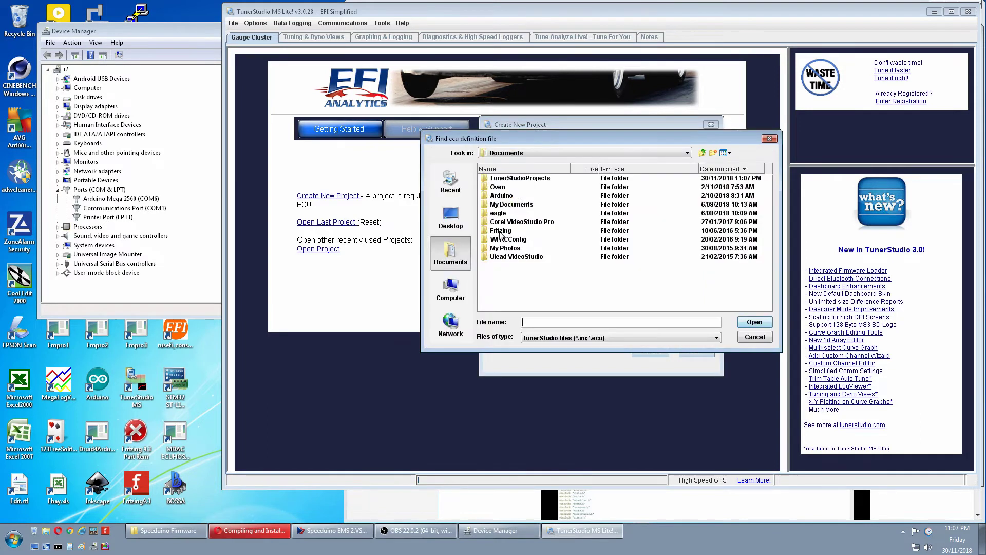
{"action": "double_click", "coordinate": [517, 179]}
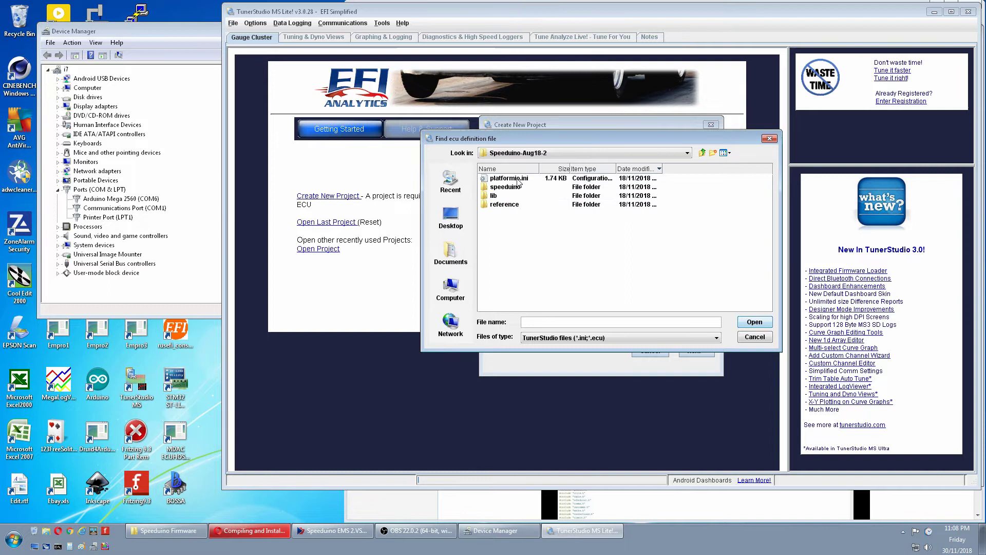
{"action": "double_click", "coordinate": [514, 204]}
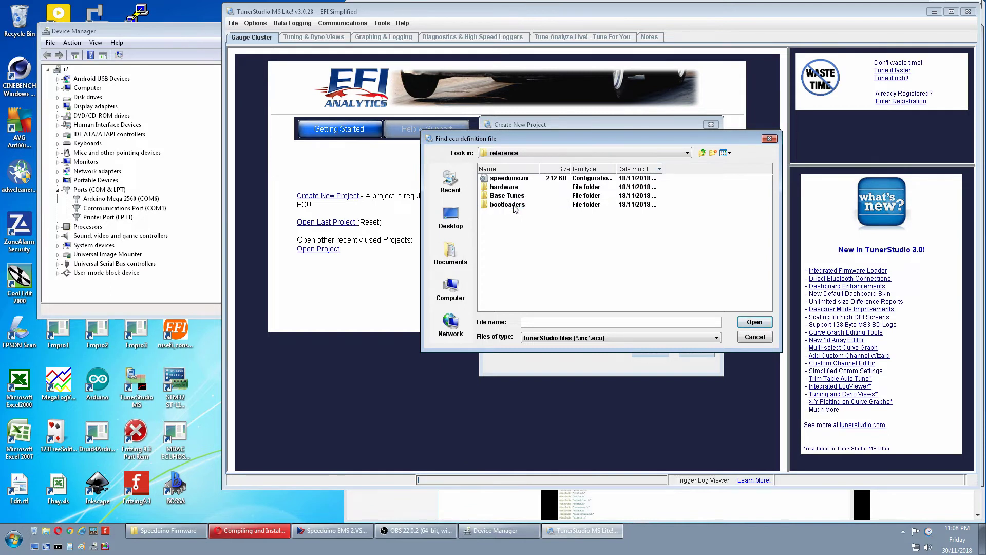
{"action": "left_click", "coordinate": [514, 178]}
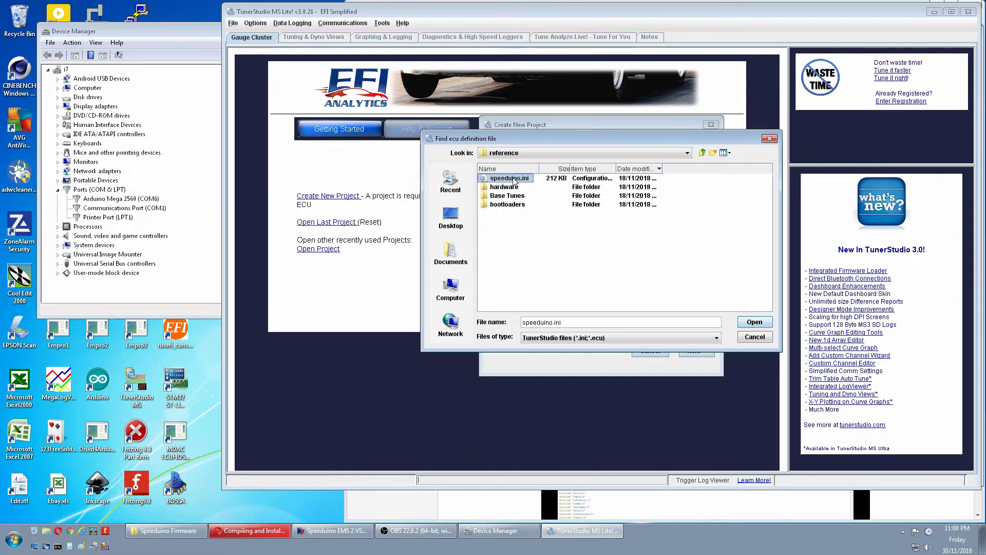
{"action": "left_click", "coordinate": [754, 322]}
- Set temperature display to Celsius and connect on COM6 at 115200 baud to finish the project
{"action": "left_click", "coordinate": [701, 350]}
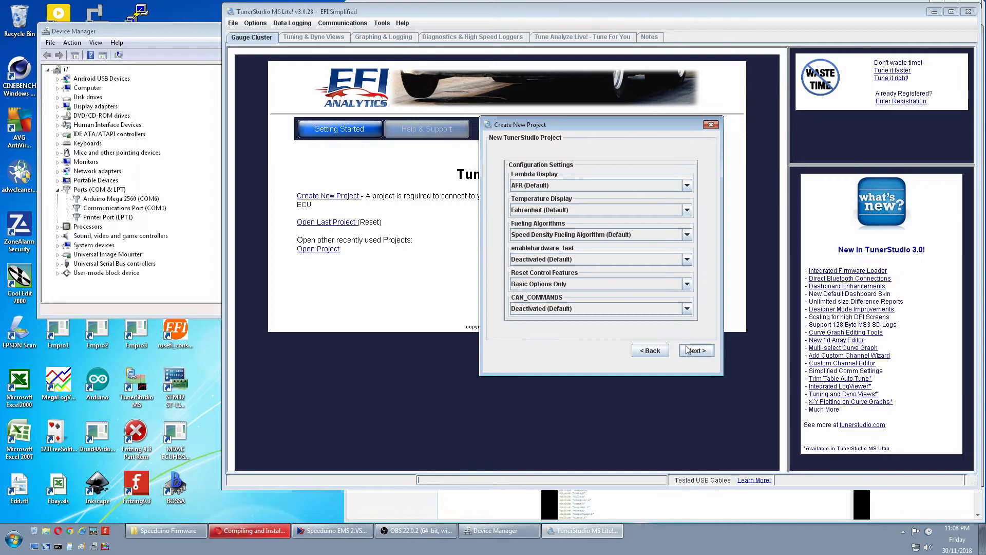
{"action": "left_click", "coordinate": [688, 210]}
{"action": "left_click", "coordinate": [687, 220]}
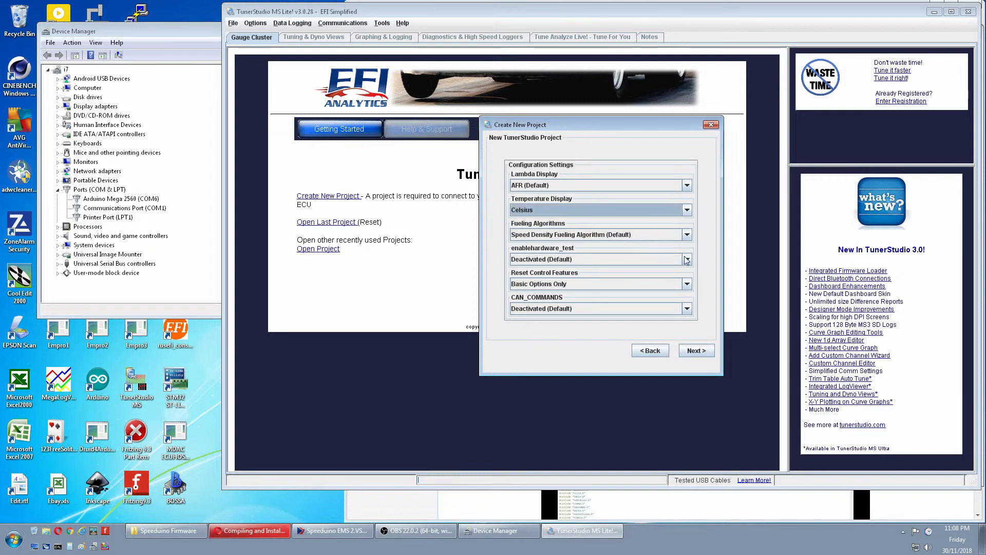
{"action": "left_click", "coordinate": [695, 350]}
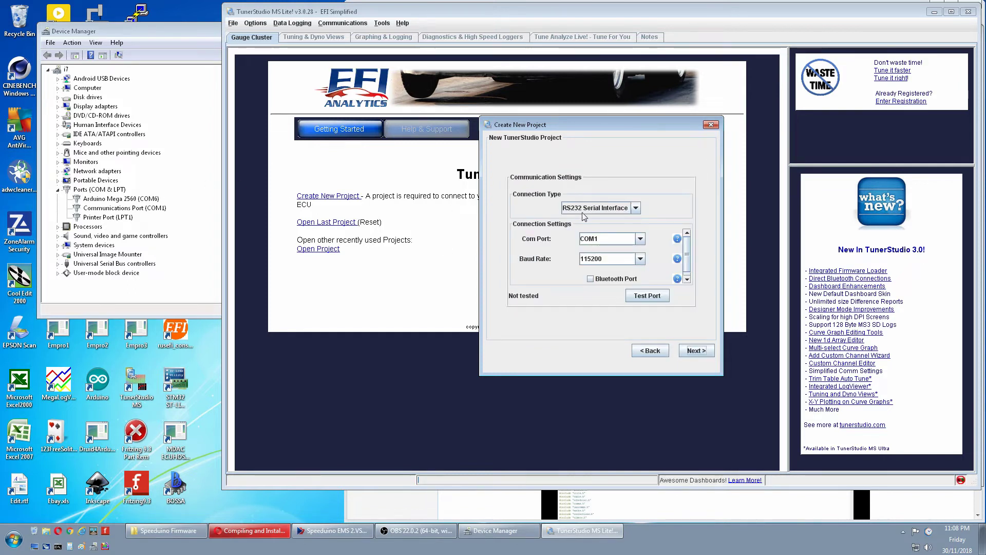
{"action": "left_click", "coordinate": [640, 239]}
{"action": "left_click", "coordinate": [631, 261]}
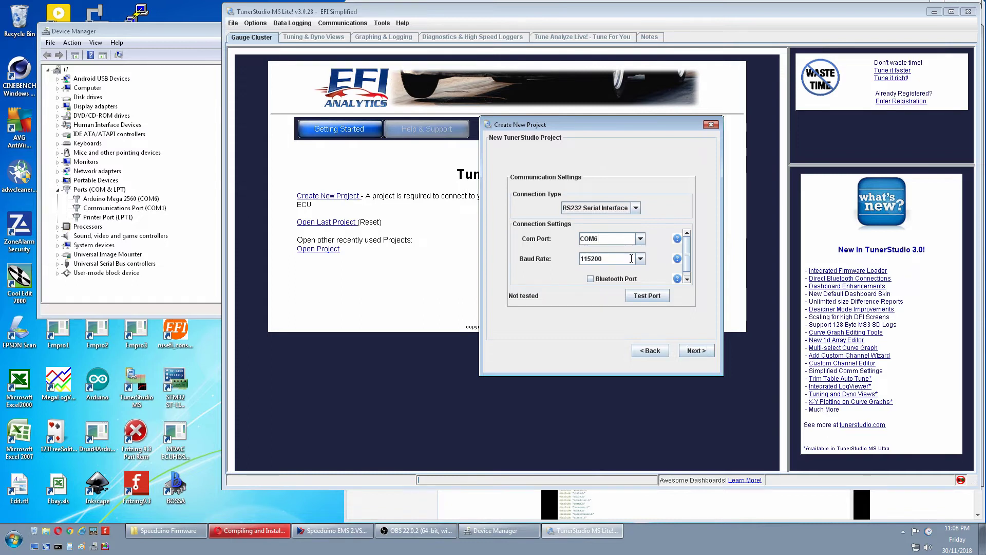
{"action": "left_click", "coordinate": [695, 350]}
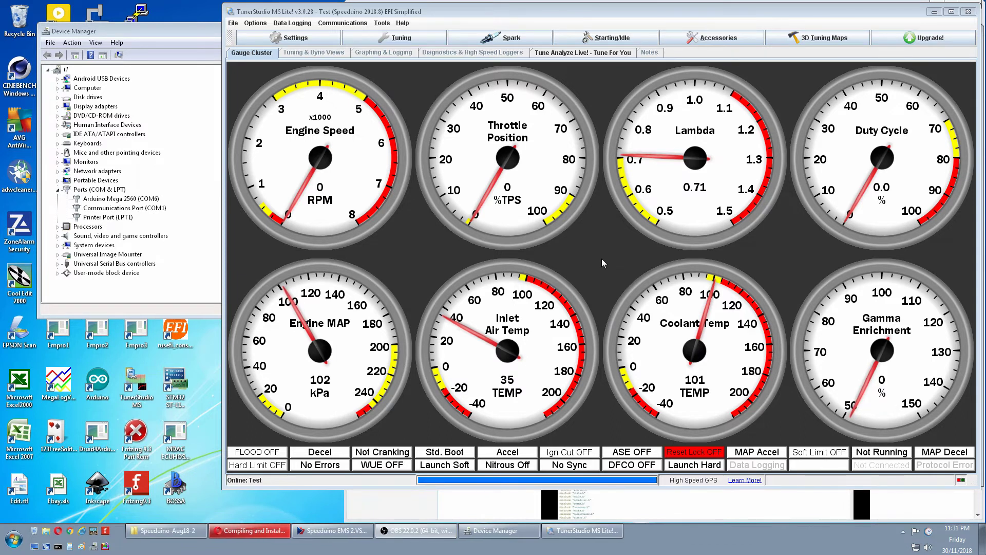
- Load 'Speeduino base tune.msq' from reference\Base Tunes and send and burn it to the controller
{"action": "left_click", "coordinate": [233, 23]}
{"action": "key", "text": "Down"}
{"action": "key", "text": "Down"}
{"action": "key", "text": "Return"}
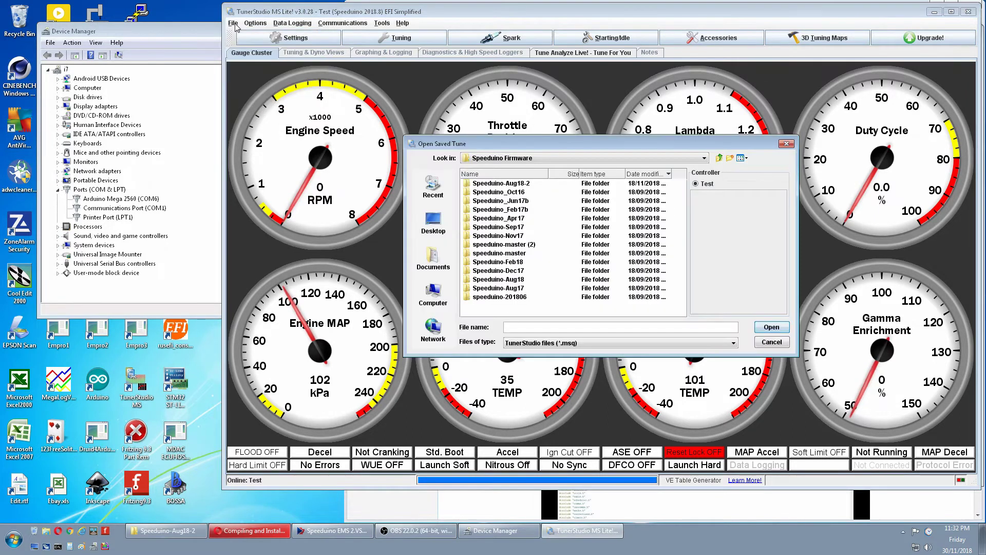
{"action": "double_click", "coordinate": [495, 183]}
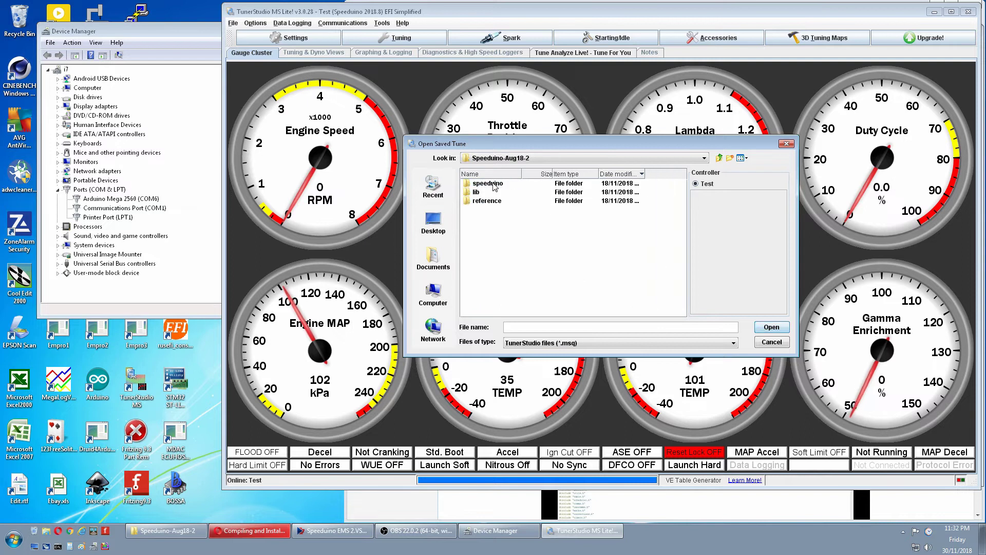
{"action": "double_click", "coordinate": [487, 201]}
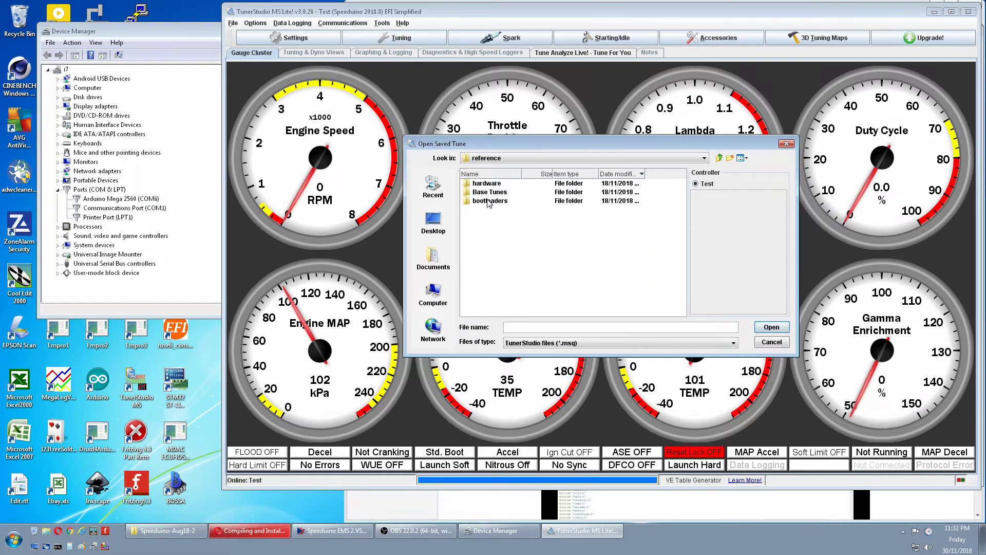
{"action": "double_click", "coordinate": [489, 192]}
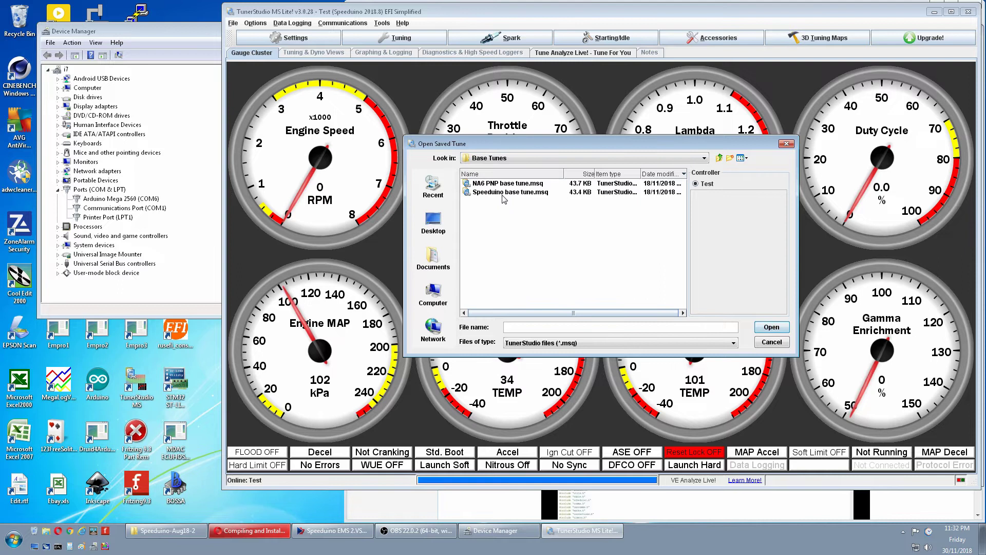
{"action": "left_click", "coordinate": [503, 194]}
{"action": "left_click", "coordinate": [773, 327]}
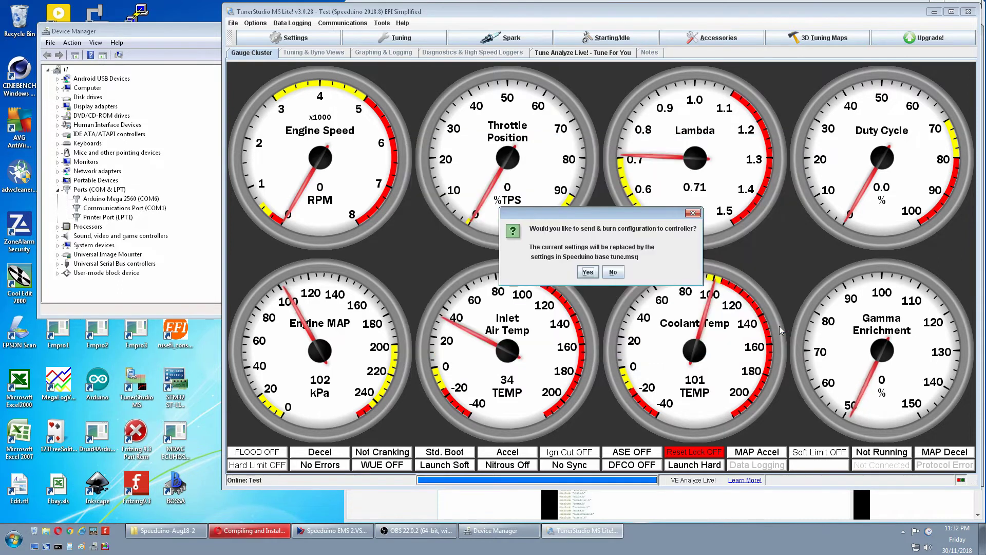
{"action": "left_click", "coordinate": [588, 271]}
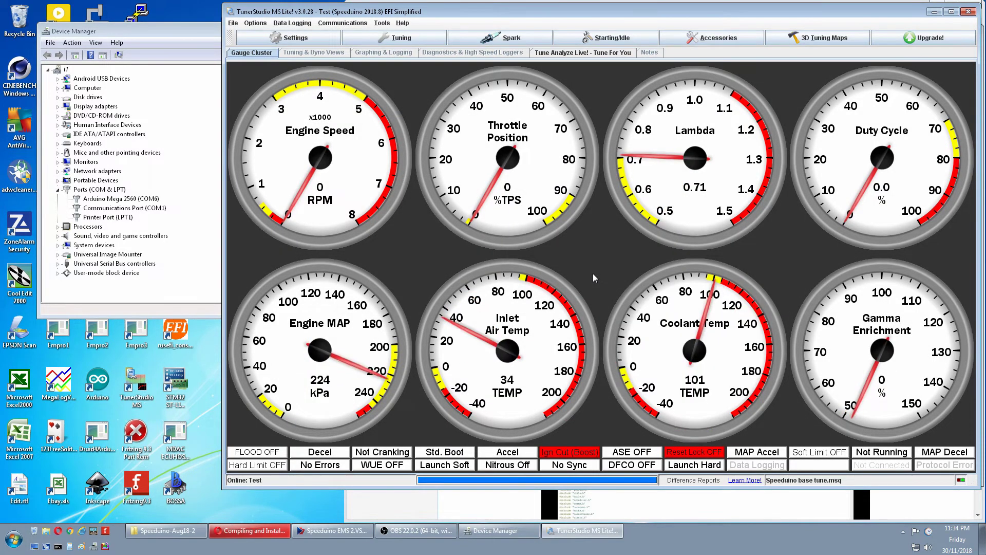
- Set the Engine Constants board layout to Speeduino v0.3, burn it, and close the dialog
{"action": "left_click", "coordinate": [303, 37]}
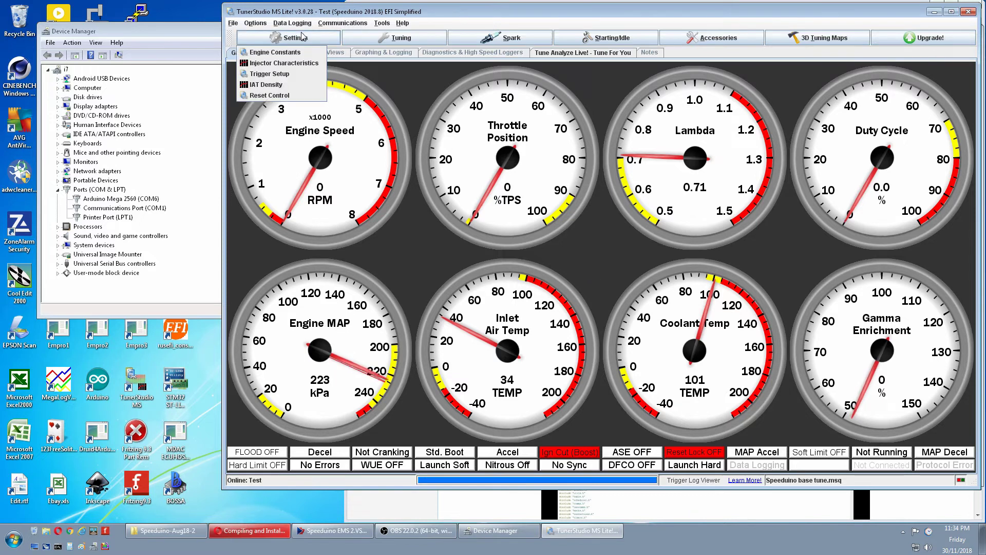
{"action": "left_click", "coordinate": [295, 56]}
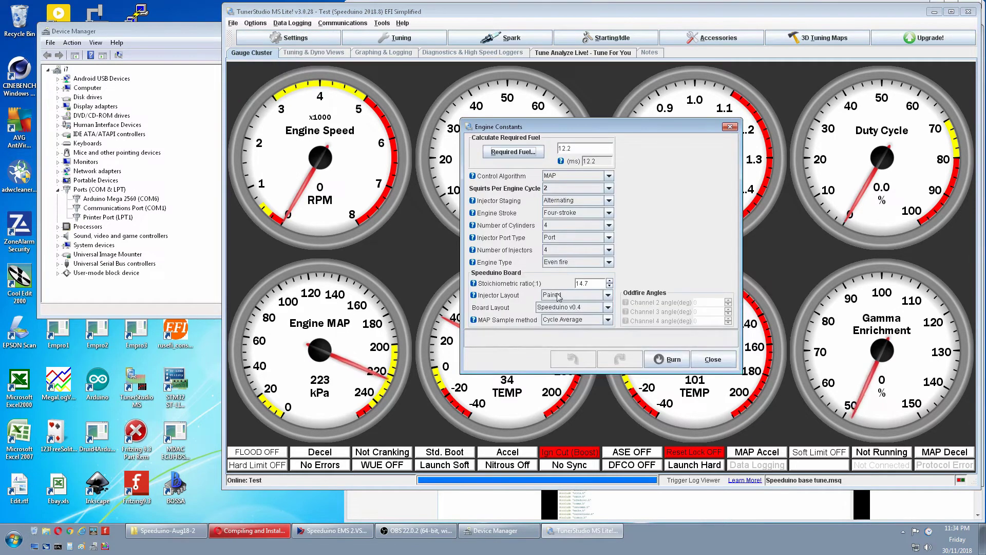
{"action": "left_click", "coordinate": [609, 308]}
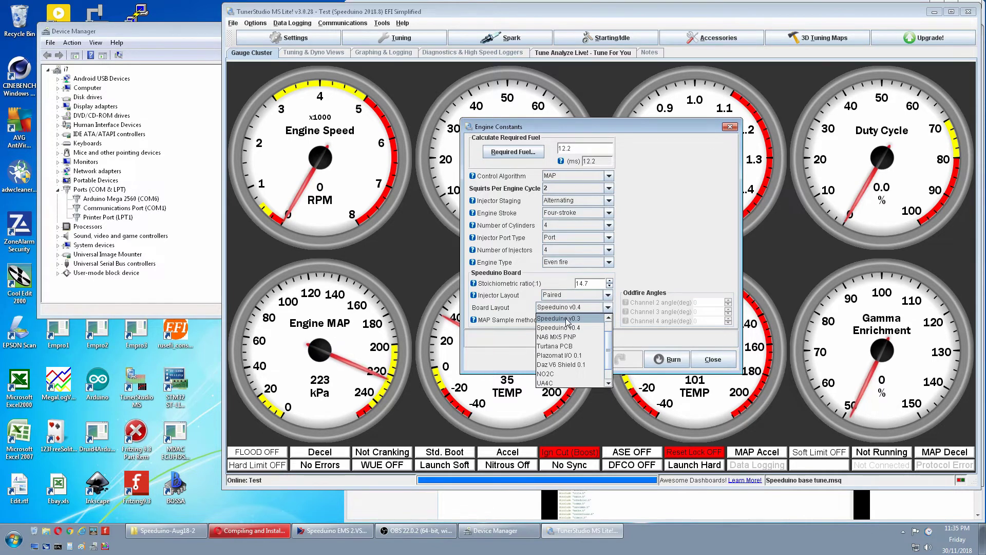
{"action": "left_click", "coordinate": [567, 319]}
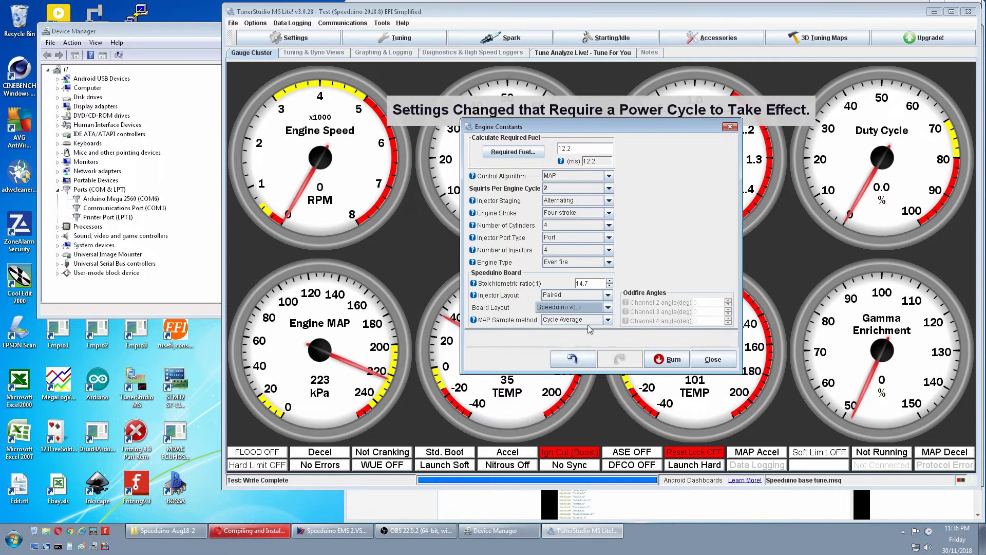
{"action": "left_click", "coordinate": [663, 359]}
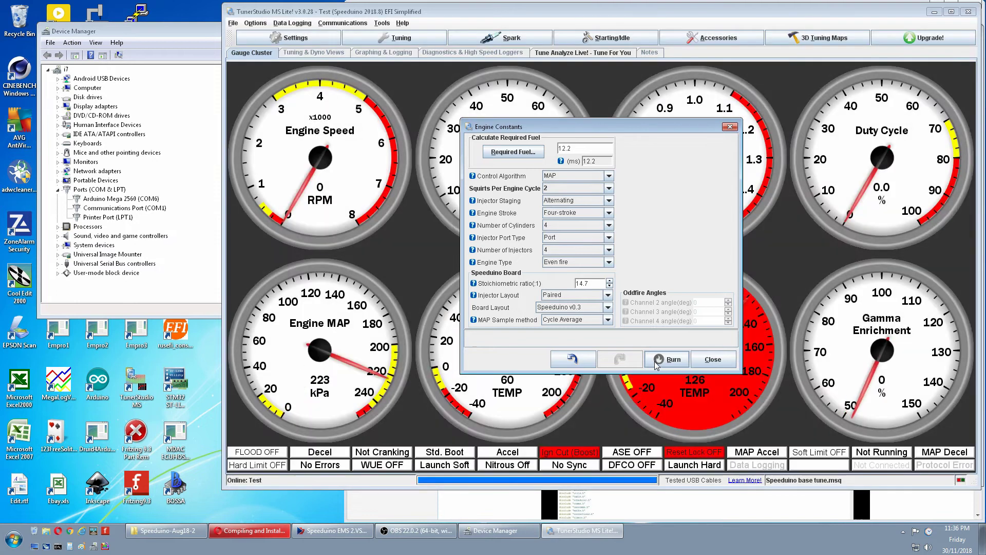
{"action": "left_click", "coordinate": [711, 359]}
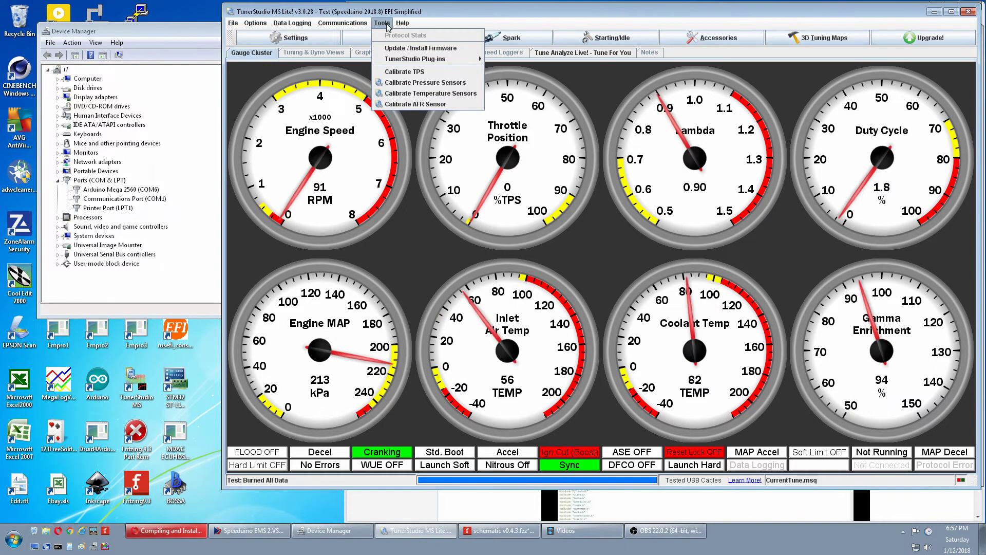
- Capture closed throttle at 0 and full throttle at 177 ADC counts, then accept the TPS calibration
{"action": "left_click", "coordinate": [417, 71]}
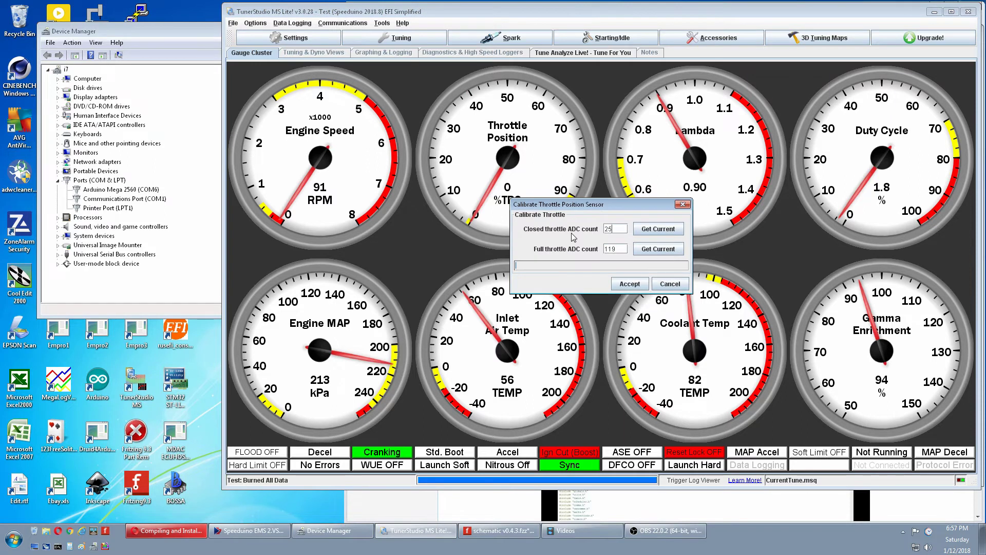
{"action": "left_click", "coordinate": [659, 229]}
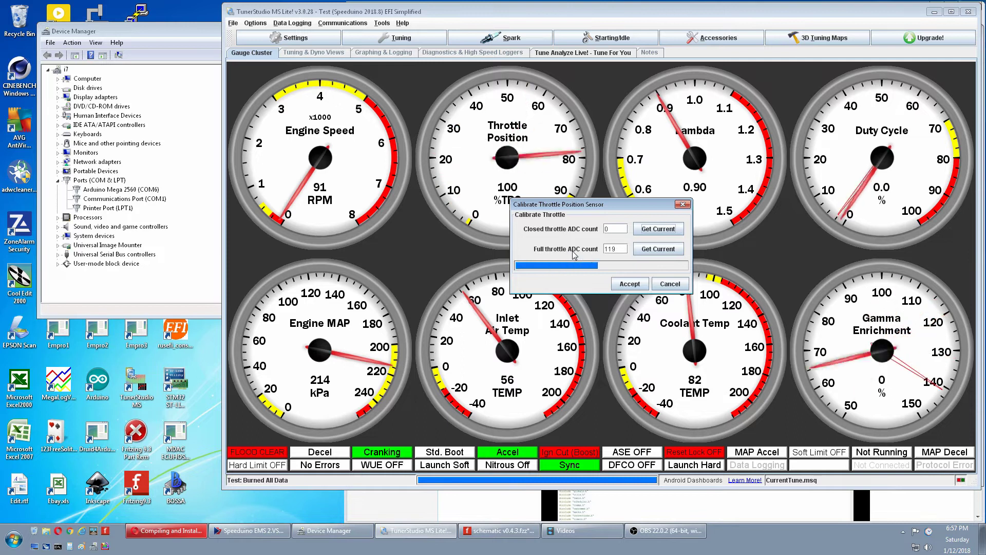
{"action": "left_click", "coordinate": [650, 250]}
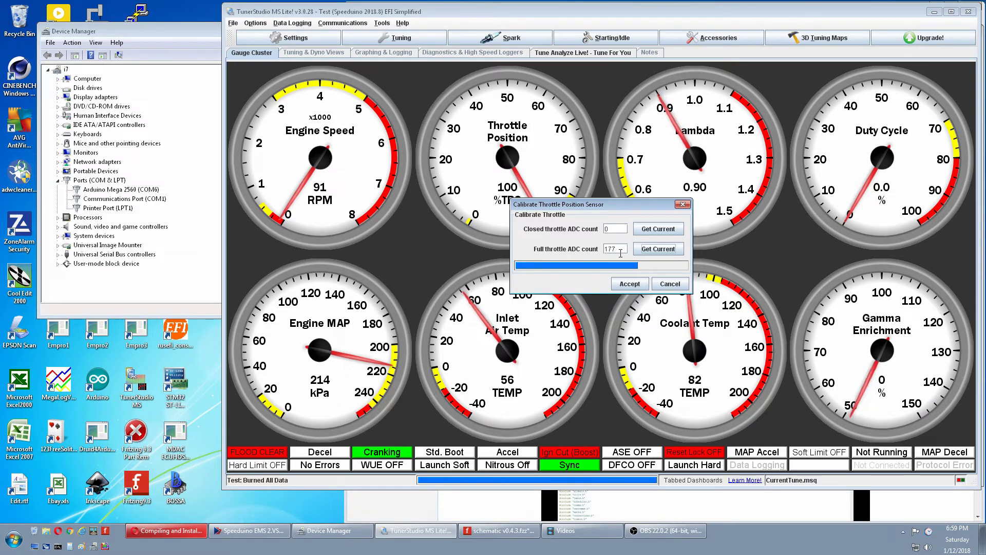
{"action": "left_click", "coordinate": [624, 286]}
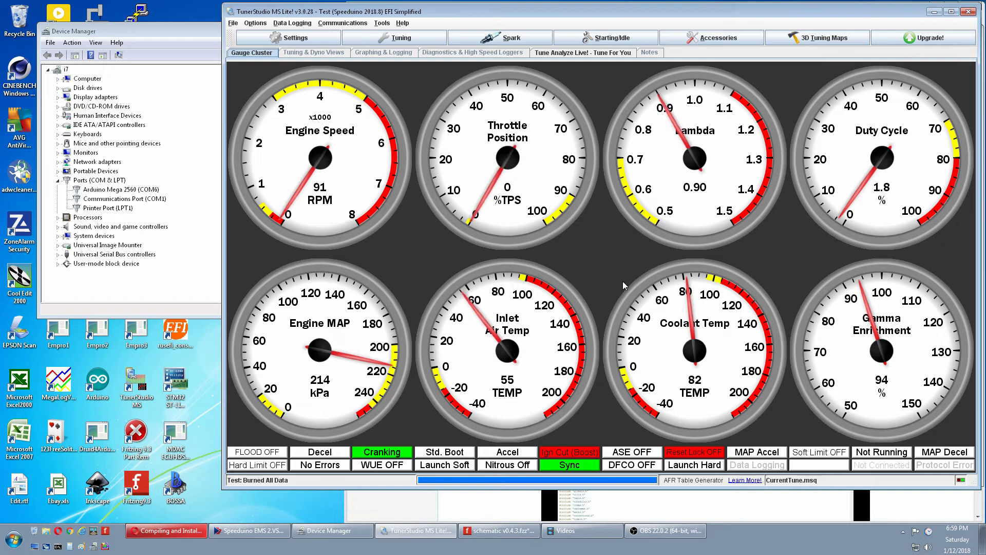
- Choose GM 1-BAR (10–105 kPa) as the MAP sensor in the pressure calibration and burn it
{"action": "left_click", "coordinate": [381, 24]}
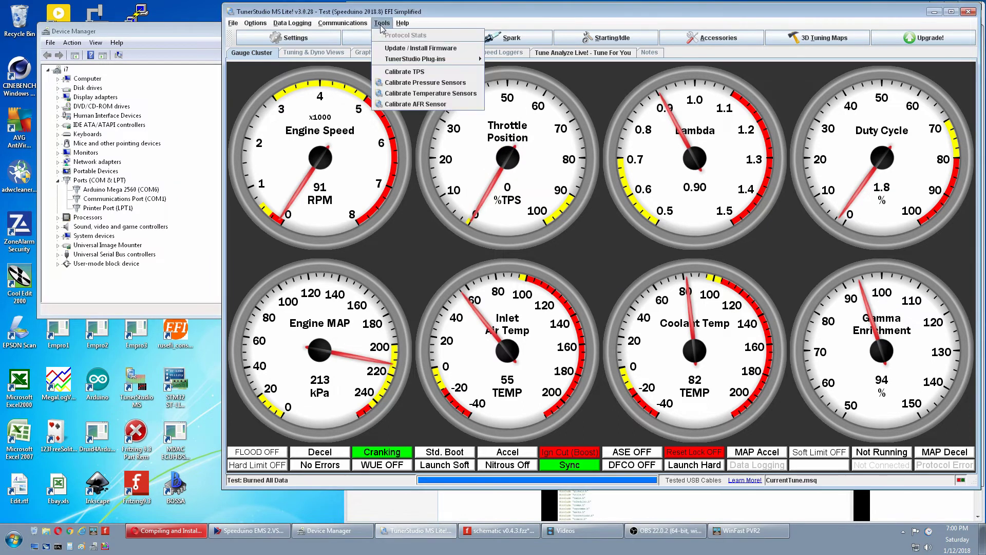
{"action": "left_click", "coordinate": [413, 83]}
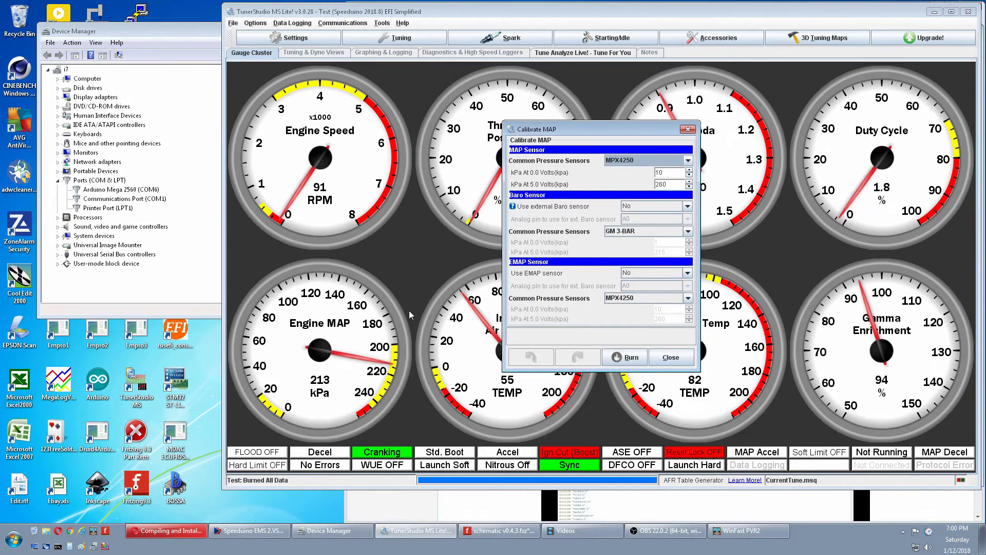
{"action": "left_click", "coordinate": [332, 382]}
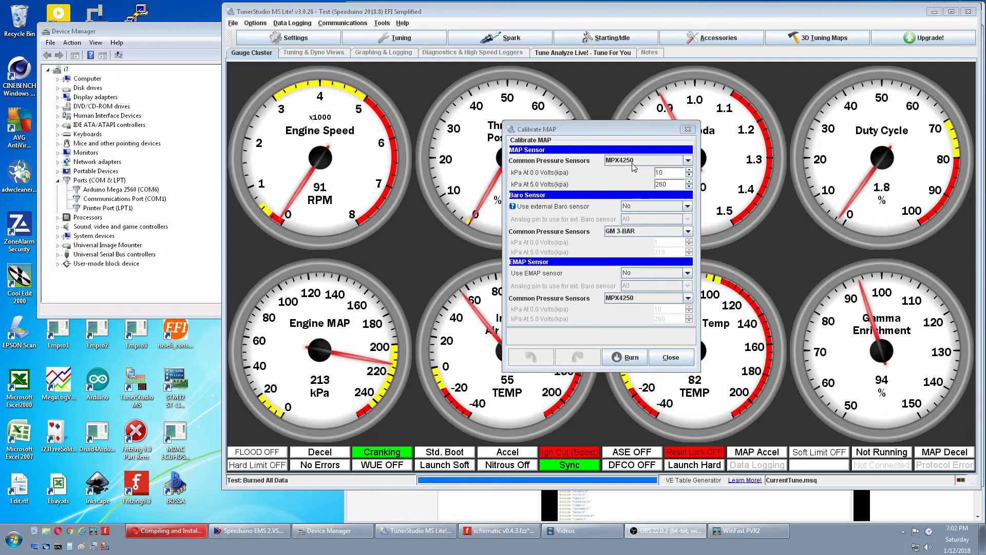
{"action": "left_click", "coordinate": [687, 161]}
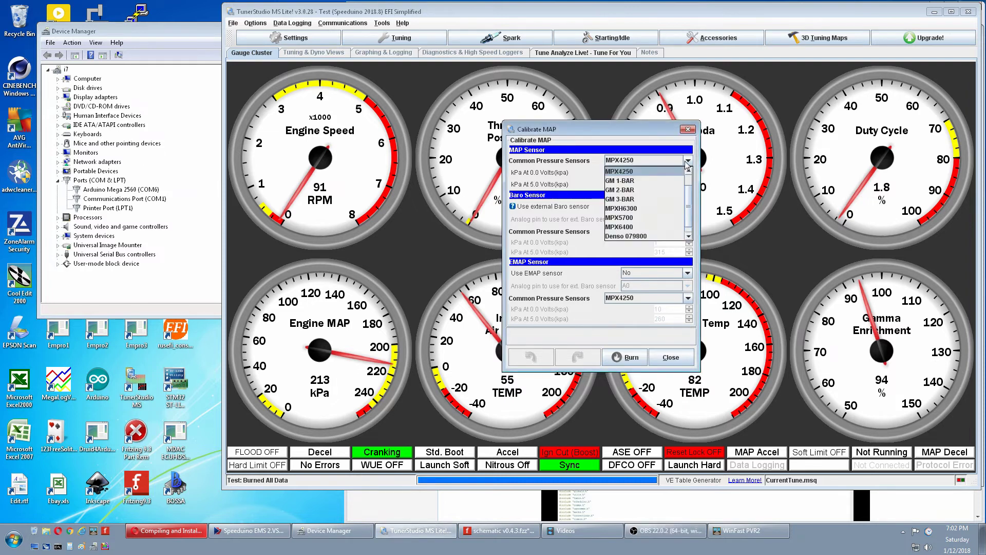
{"action": "left_click", "coordinate": [623, 181]}
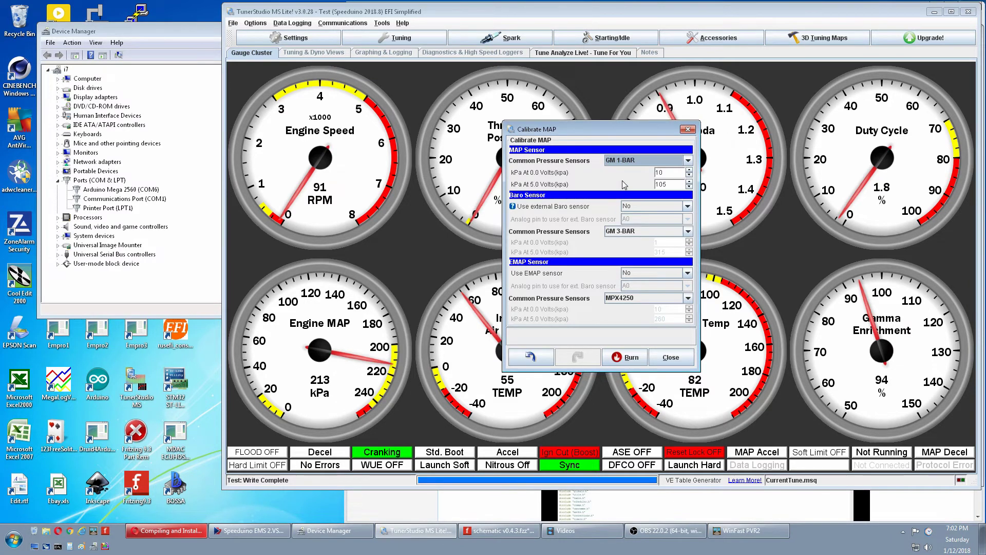
{"action": "left_click", "coordinate": [625, 357]}
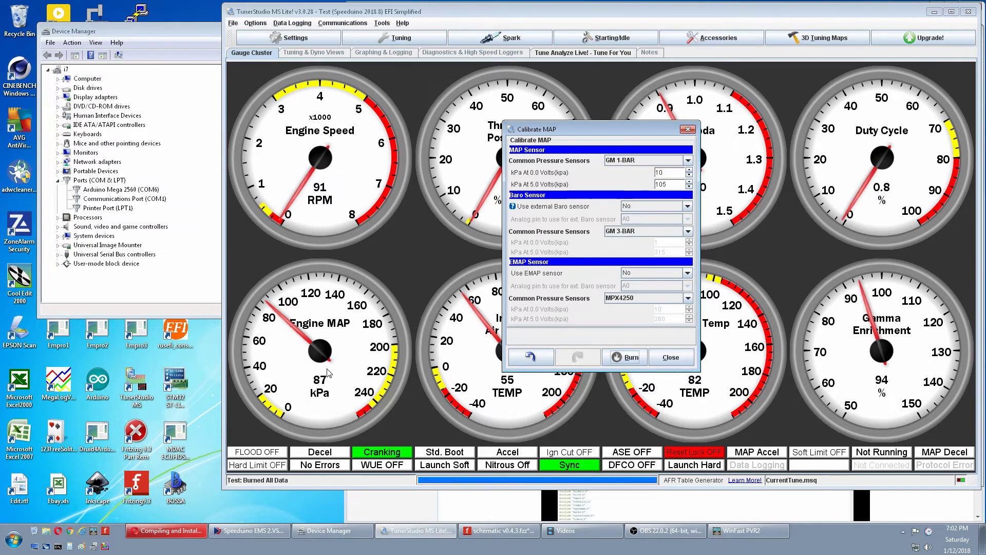
{"action": "left_click", "coordinate": [679, 357]}
- Fill the coolant thermistor table with Mazda common sensor values (50000 Ω bias, -40/21/99 °C)
{"action": "left_click", "coordinate": [382, 22]}
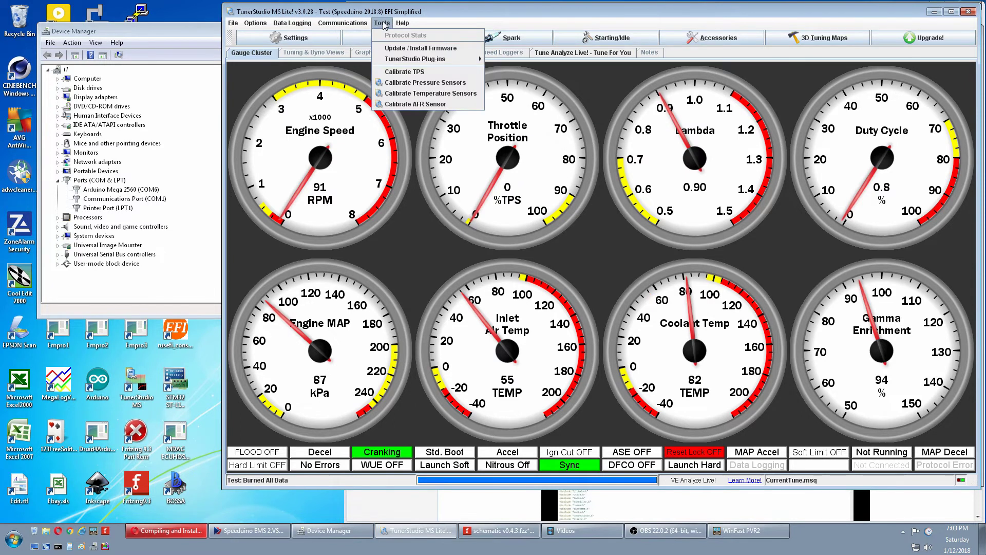
{"action": "left_click", "coordinate": [413, 94]}
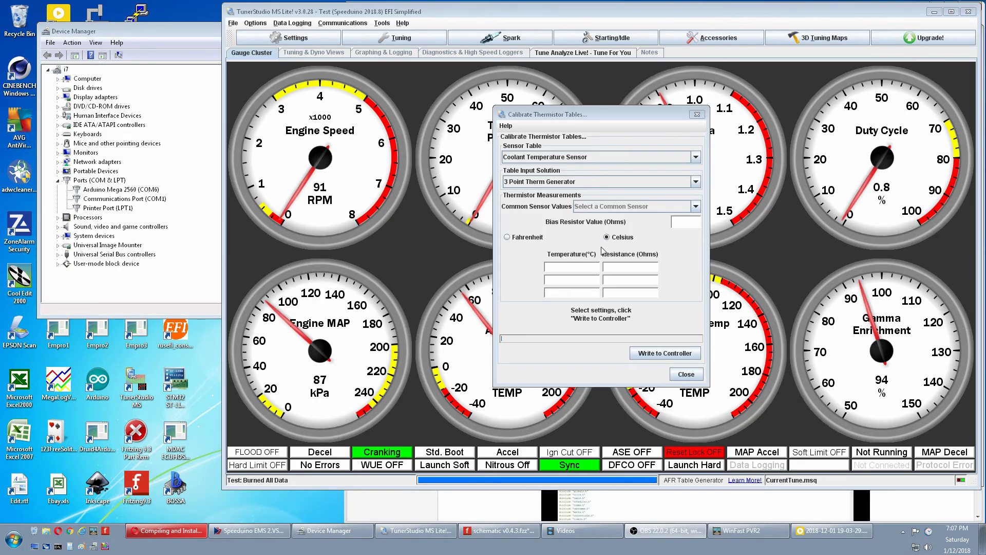
{"action": "left_click", "coordinate": [696, 207]}
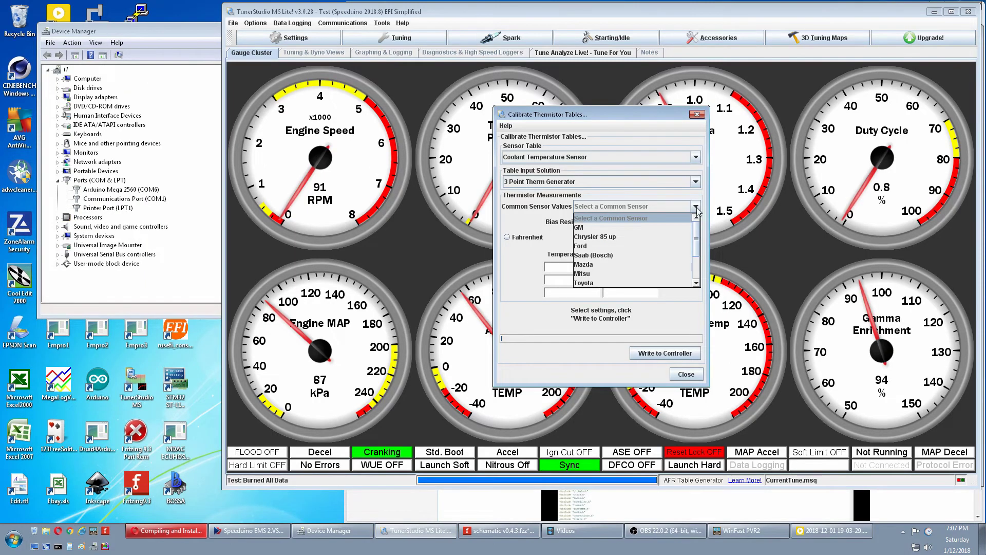
{"action": "left_click", "coordinate": [610, 264]}
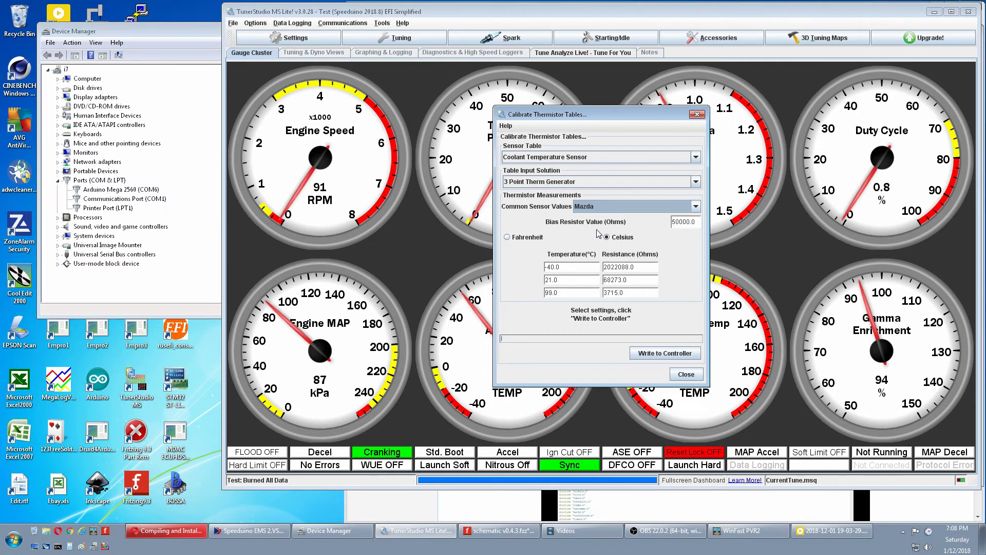
- Confirm R3 is 2.49kΩ in the Fritzing schematic, then return to the Speeduino wiki
{"action": "left_click", "coordinate": [501, 530]}
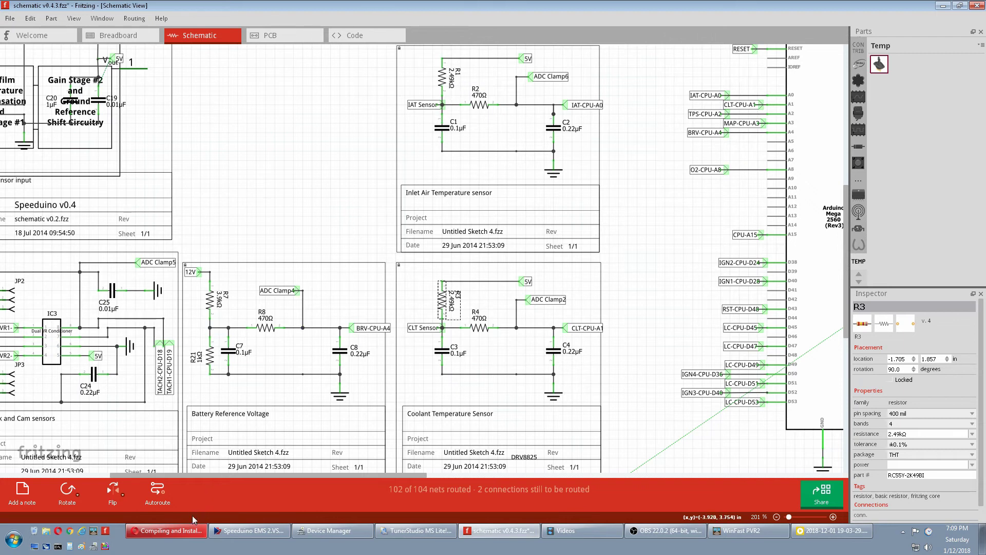
{"action": "left_click", "coordinate": [183, 532]}
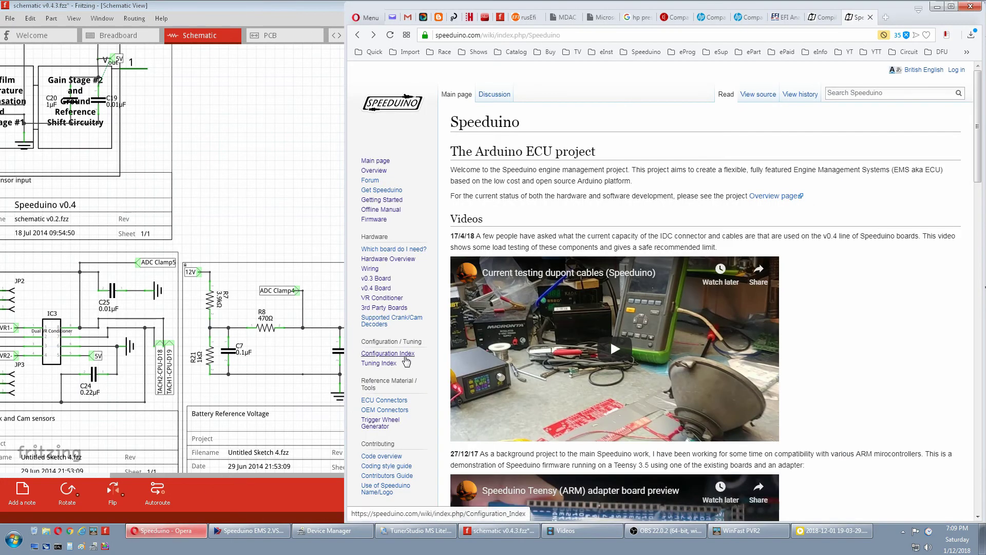
- Go from Configuration Index to Sensor Calibration and scroll to Coolant and Intake Temperature Sensors
{"action": "left_click", "coordinate": [405, 357]}
{"action": "scroll", "coordinate": [521, 421], "scroll_direction": "down", "scroll_amount": 3}
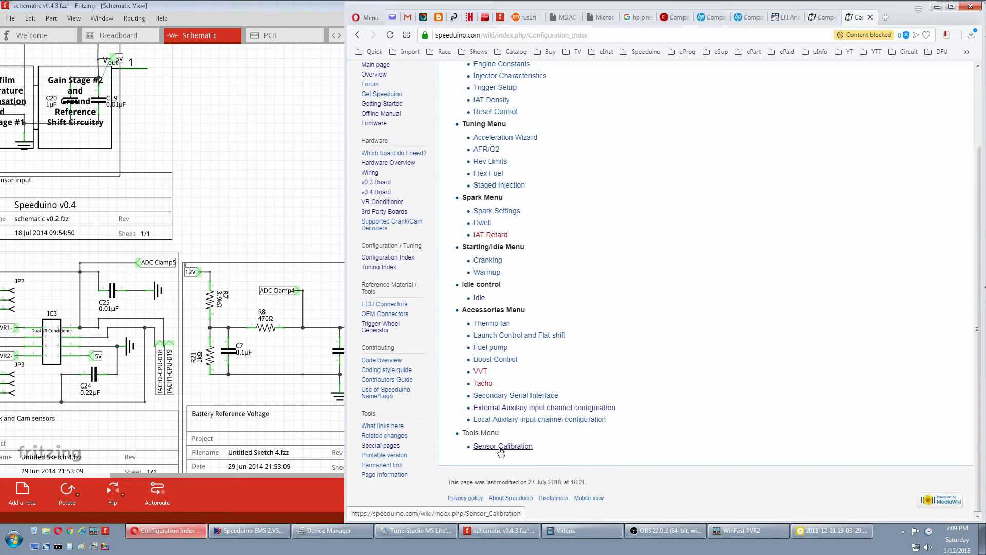
{"action": "left_click", "coordinate": [498, 447]}
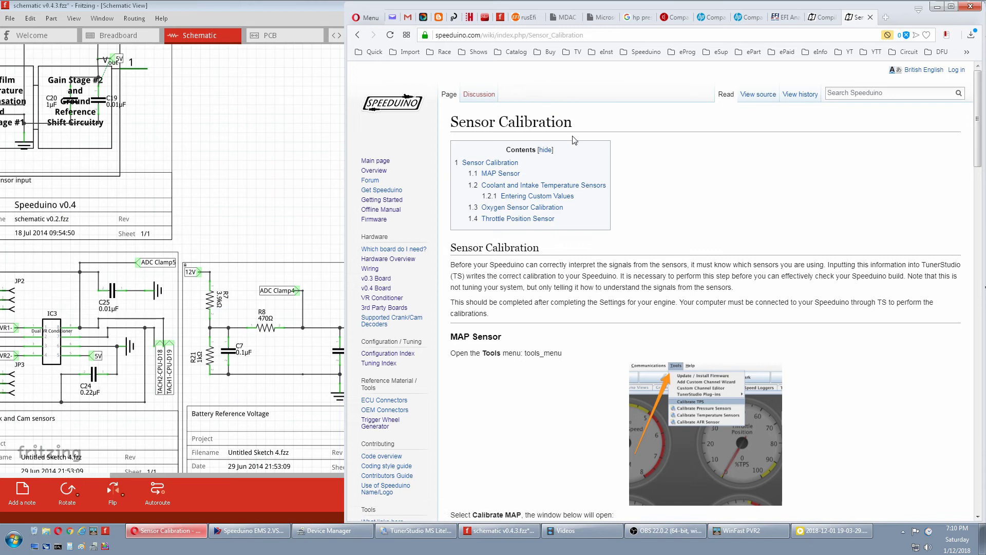
{"action": "scroll", "coordinate": [556, 387], "scroll_direction": "down", "scroll_amount": 10}
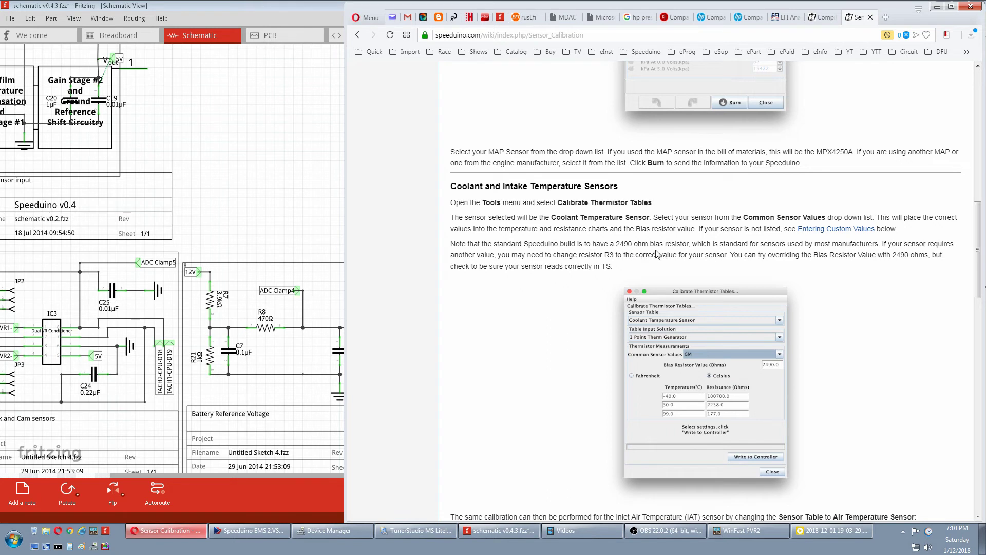
- Set the coolant table's bias resistor to 2490 Ω and write it to the controller
{"action": "left_click", "coordinate": [414, 530]}
{"action": "left_click_drag", "start_coordinate": [695, 225], "coordinate": [659, 221]}
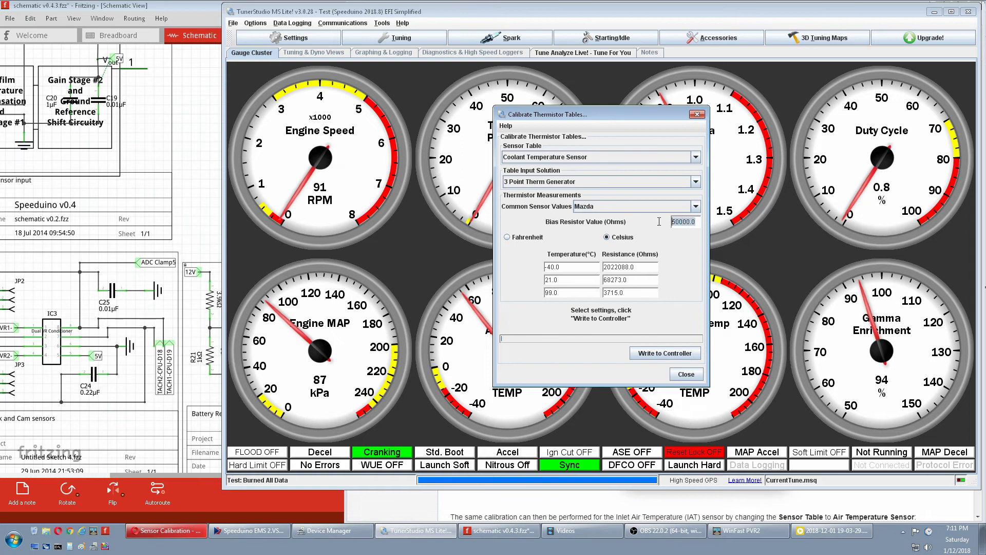
{"action": "type", "text": "2490"}
{"action": "left_click", "coordinate": [662, 354]}
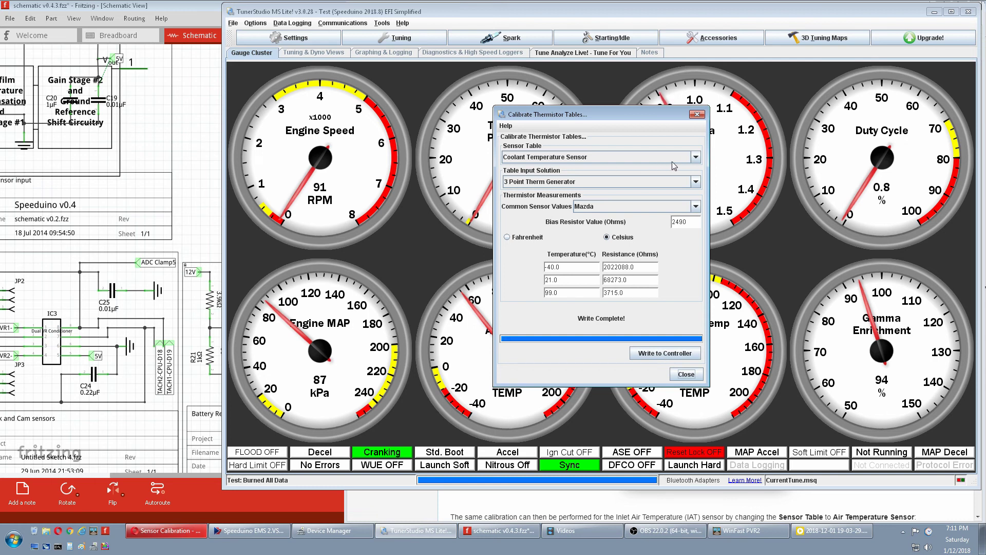
- Load Mazda values into the Air Temperature table with a 2490 Ω bias and write it
{"action": "left_click", "coordinate": [694, 160]}
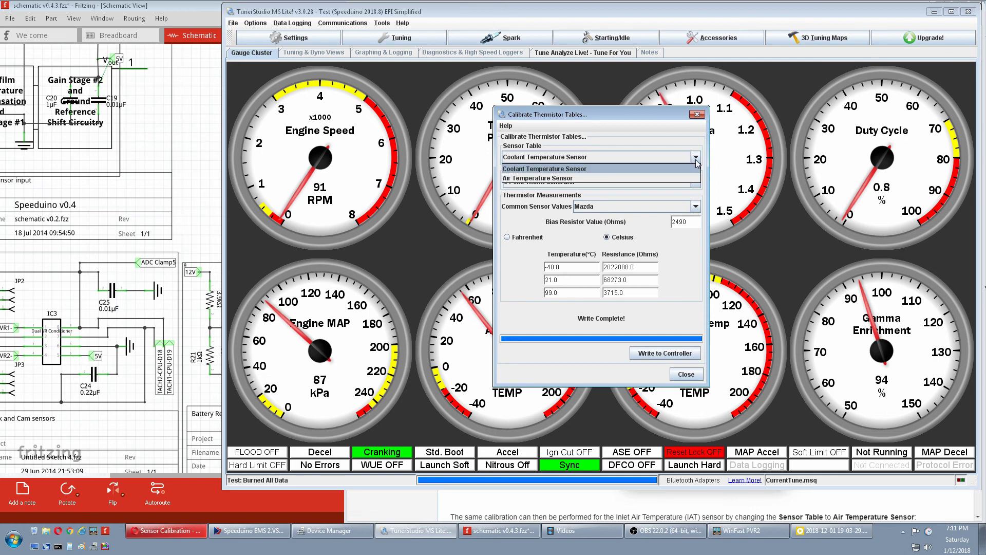
{"action": "left_click", "coordinate": [670, 176]}
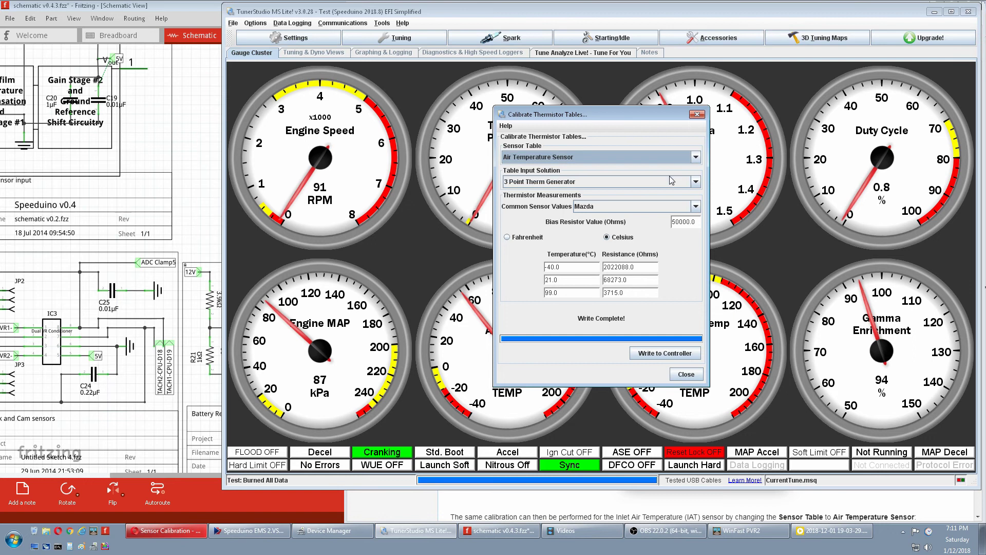
{"action": "left_click", "coordinate": [694, 208]}
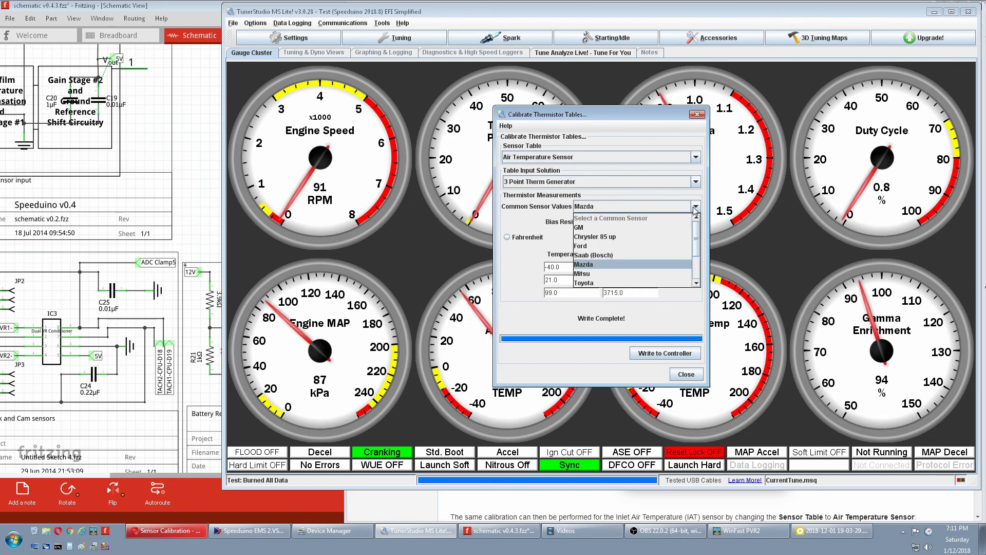
{"action": "left_click", "coordinate": [594, 265]}
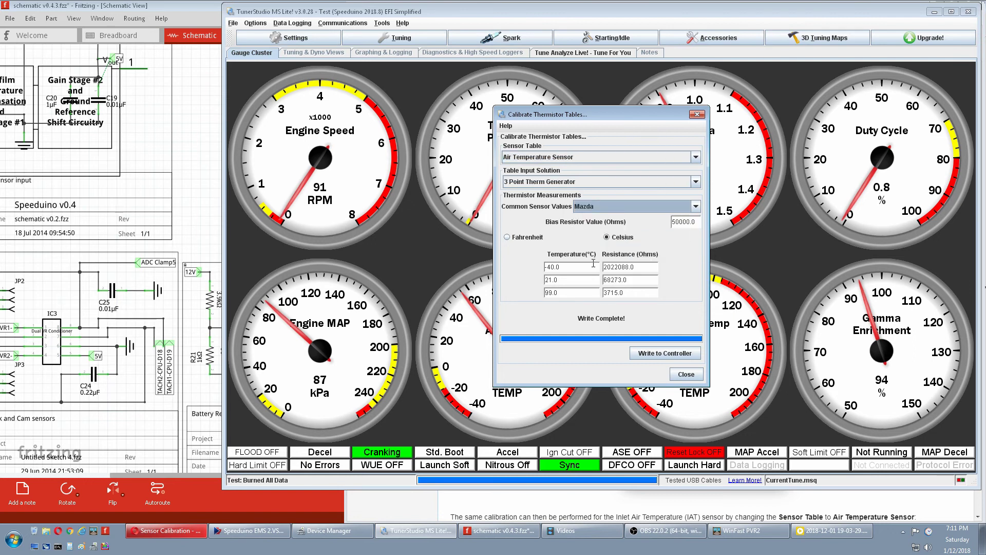
{"action": "left_click", "coordinate": [695, 222]}
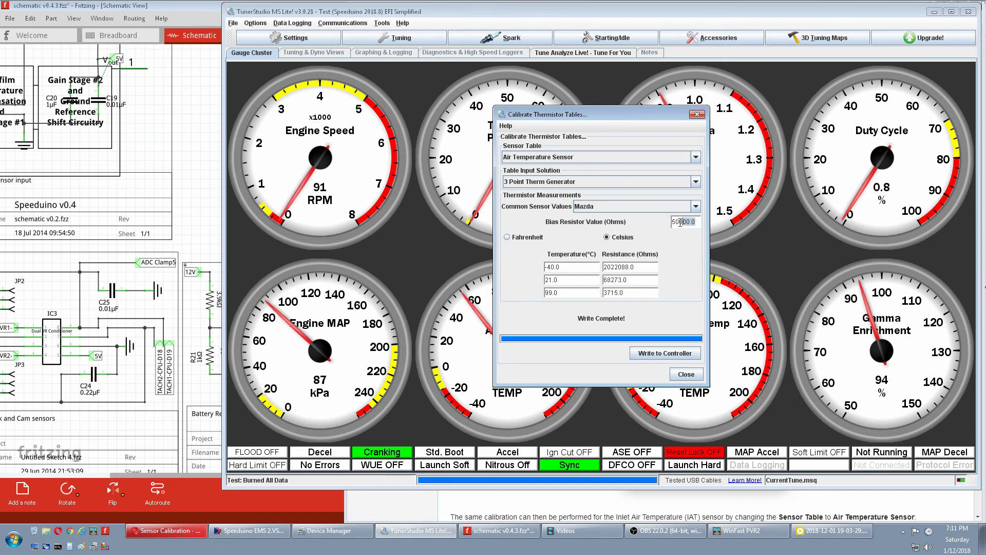
{"action": "type", "text": "2490"}
{"action": "left_click", "coordinate": [666, 354]}
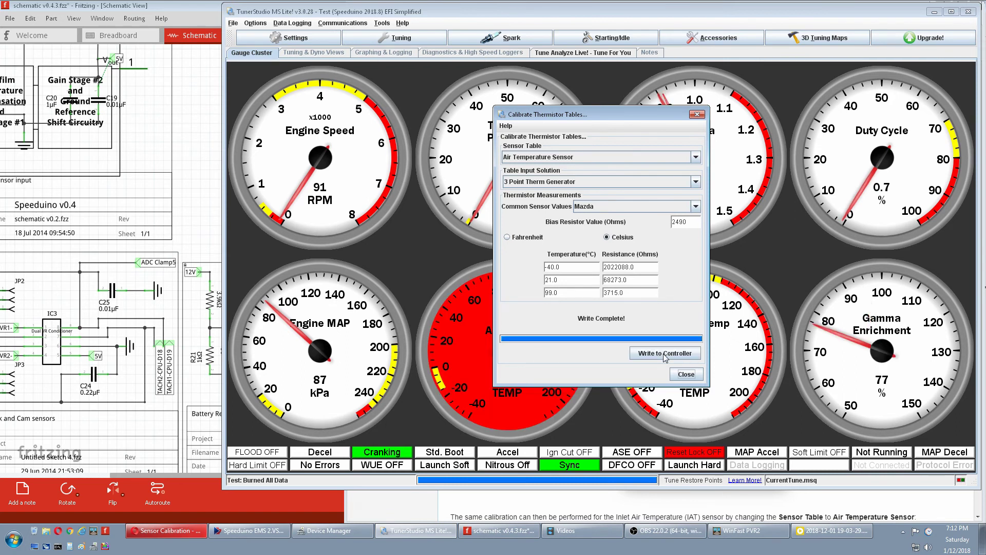
{"action": "left_click", "coordinate": [685, 376]}
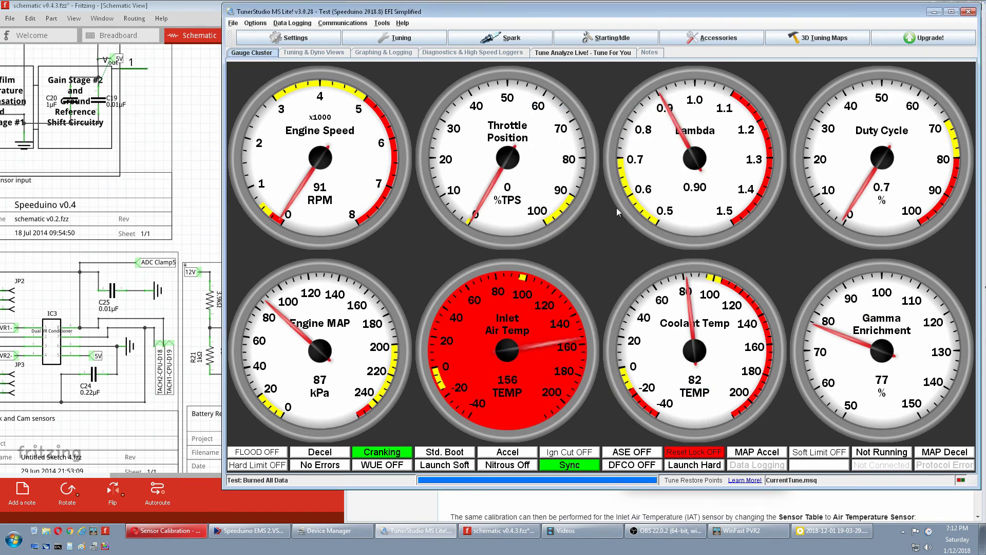
- Set the EGO sensor type to 14Point7 and write the AFR calibration to the controller
{"action": "left_click", "coordinate": [384, 24]}
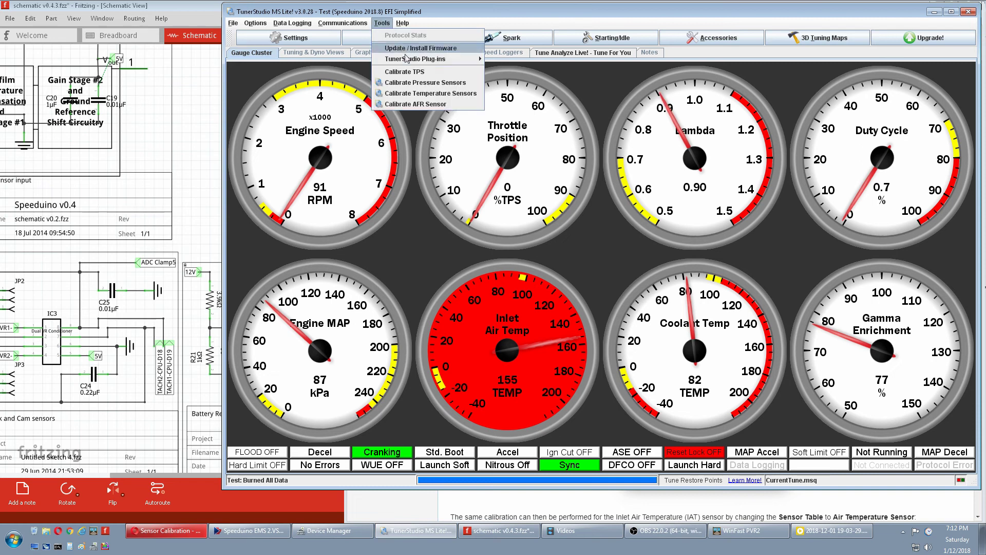
{"action": "left_click", "coordinate": [421, 103]}
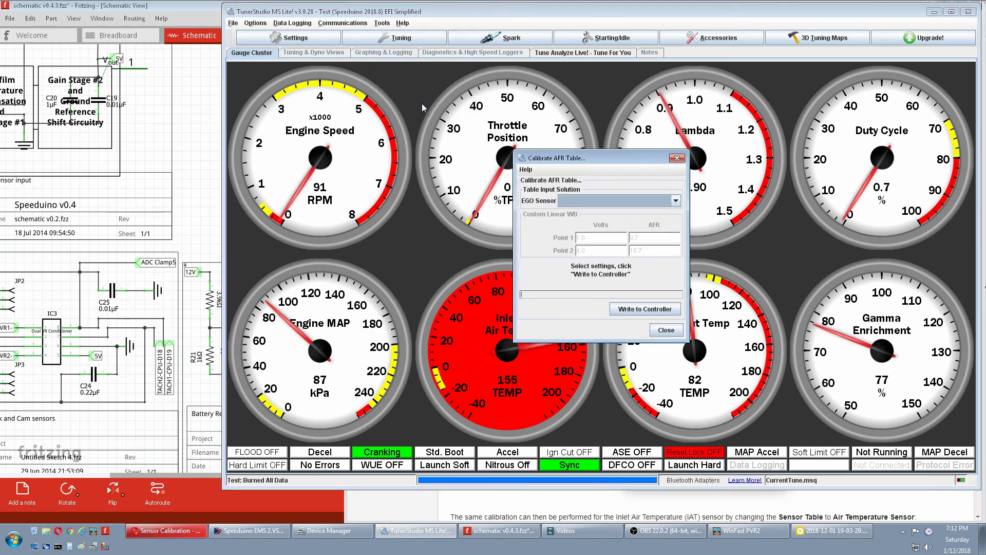
{"action": "left_click", "coordinate": [675, 201]}
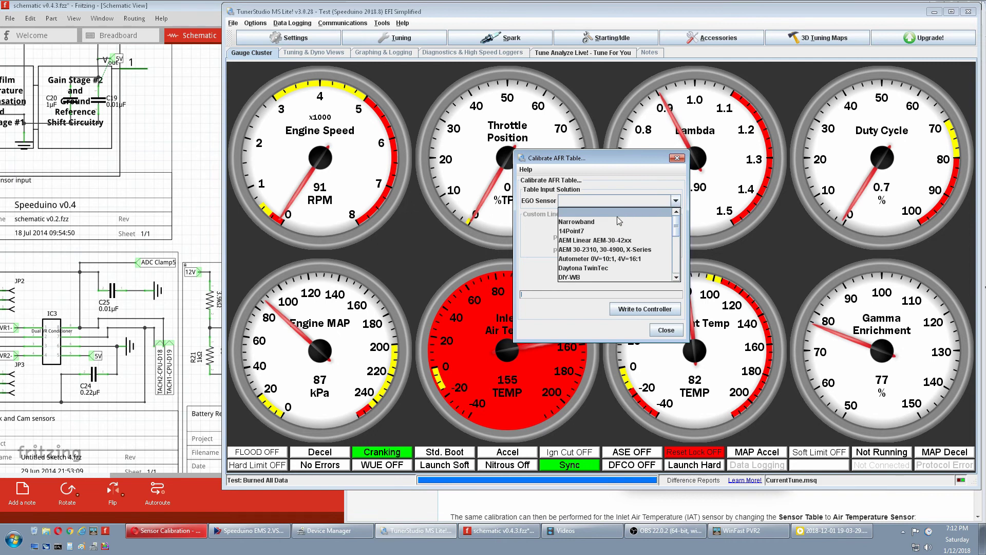
{"action": "left_click", "coordinate": [582, 231]}
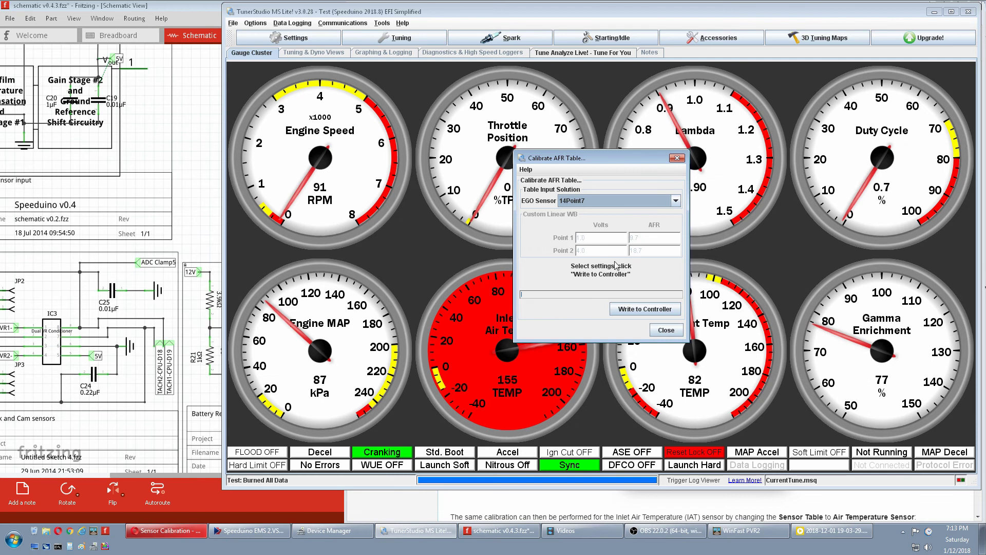
{"action": "left_click", "coordinate": [645, 310]}
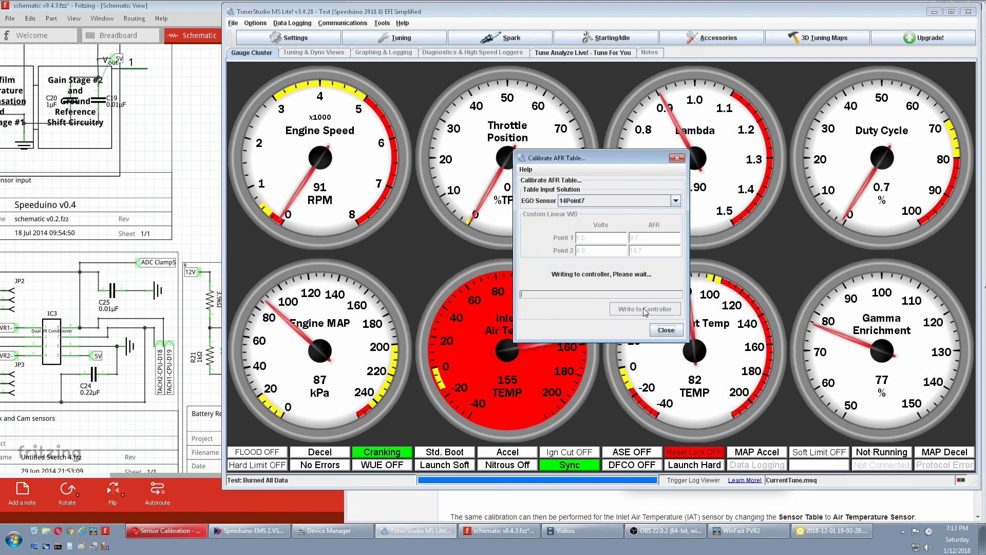
{"action": "left_click", "coordinate": [665, 330]}
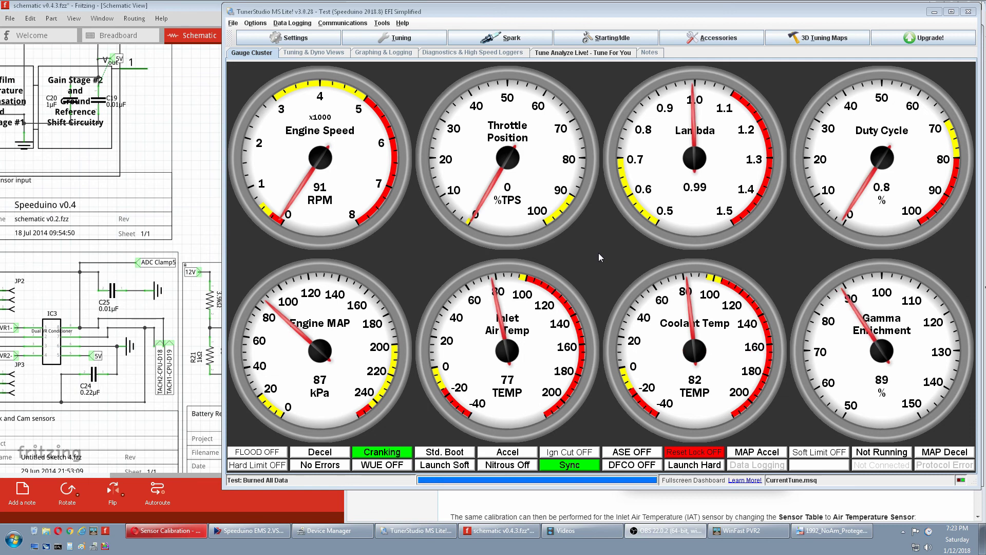
- Change the coolant thermistor bias resistor to 50000 Ω and write the table to the controller
{"action": "left_click", "coordinate": [385, 28]}
{"action": "left_click", "coordinate": [383, 25]}
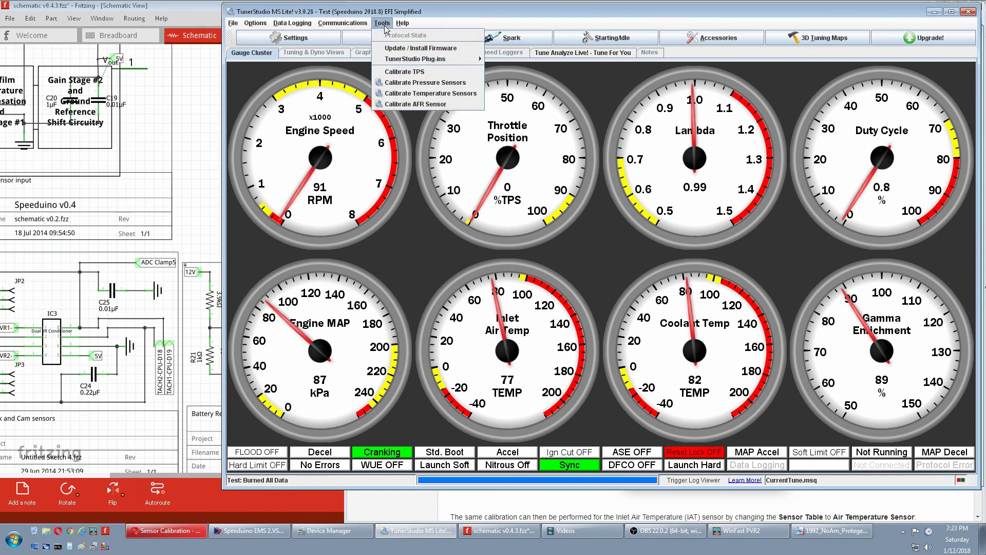
{"action": "left_click", "coordinate": [413, 91]}
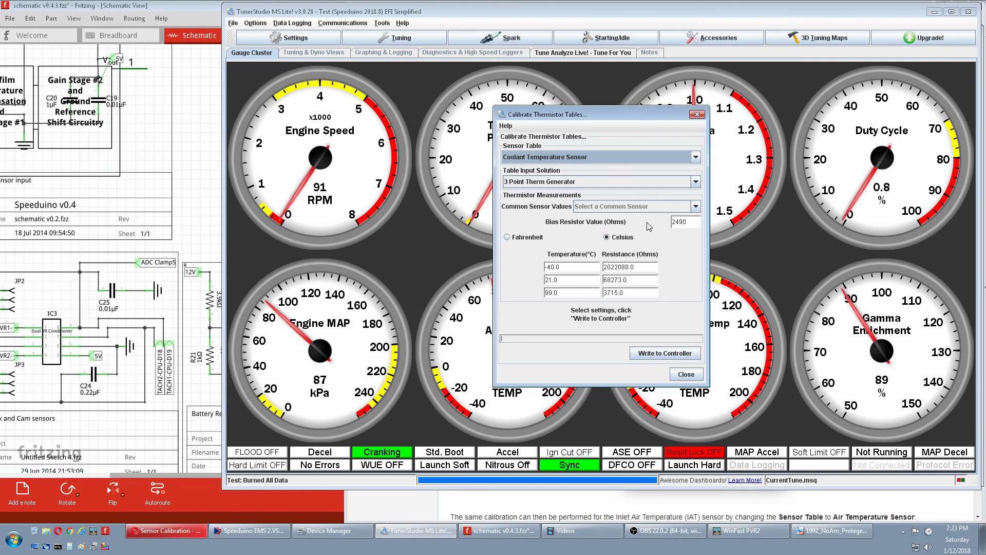
{"action": "double_click", "coordinate": [689, 224]}
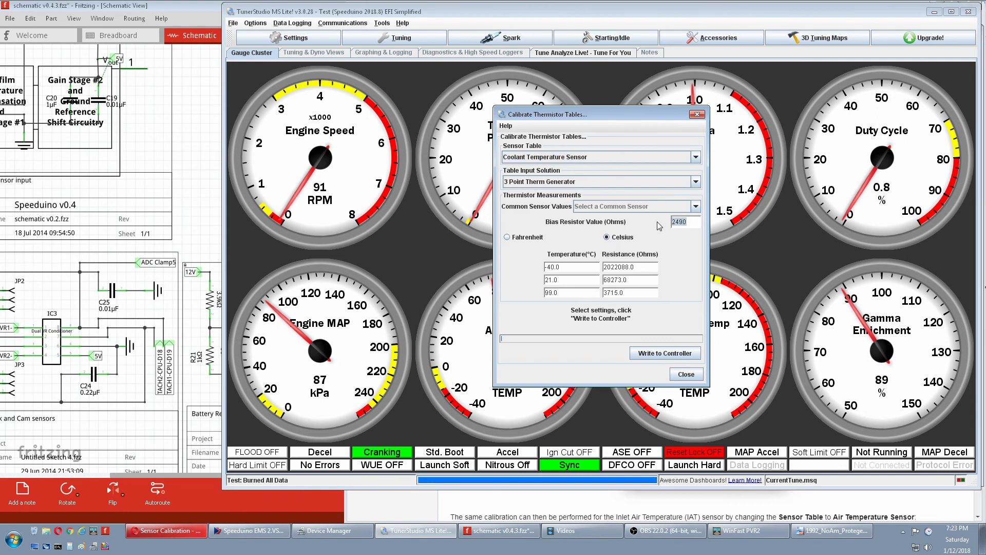
{"action": "type", "text": "50000"}
{"action": "left_click", "coordinate": [666, 354]}
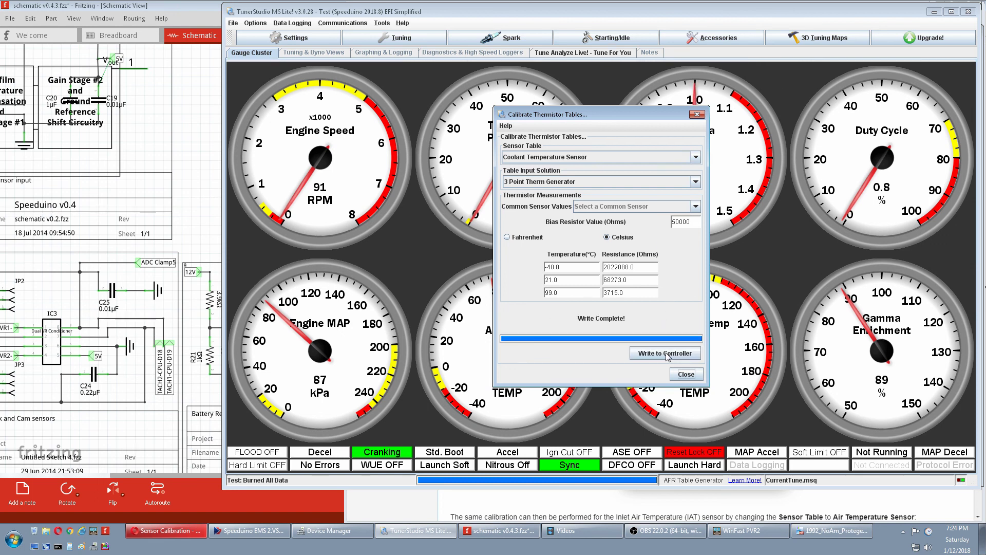
{"action": "left_click", "coordinate": [683, 375]}
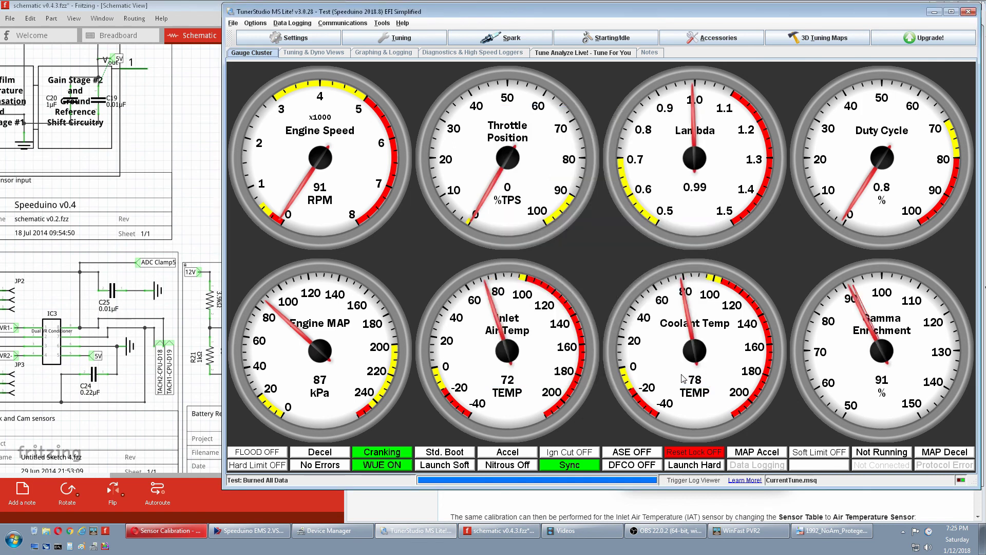